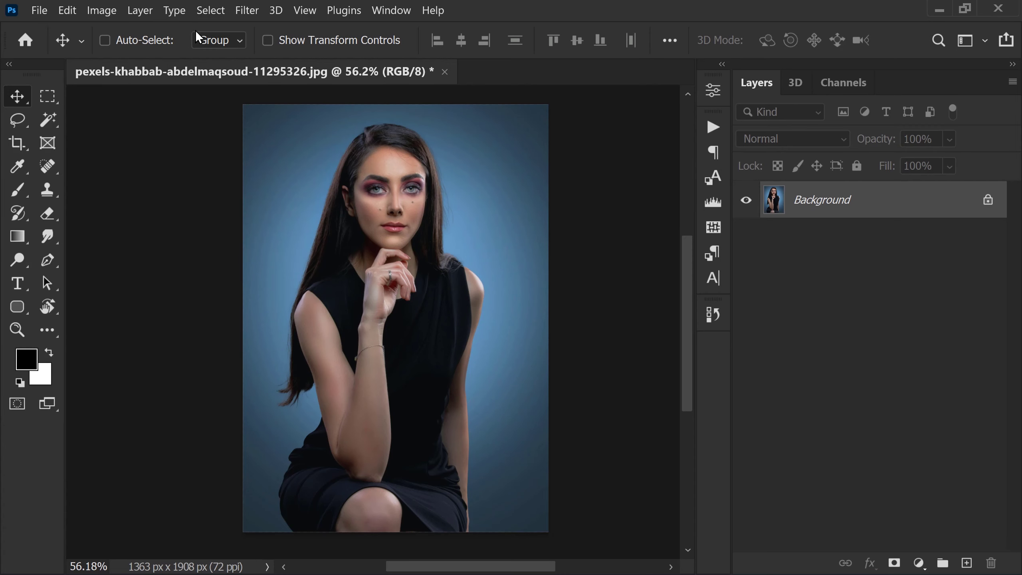
Step: Open the portrait in Select and Mask and automatically select the woman as the subject
left_click(210, 10)
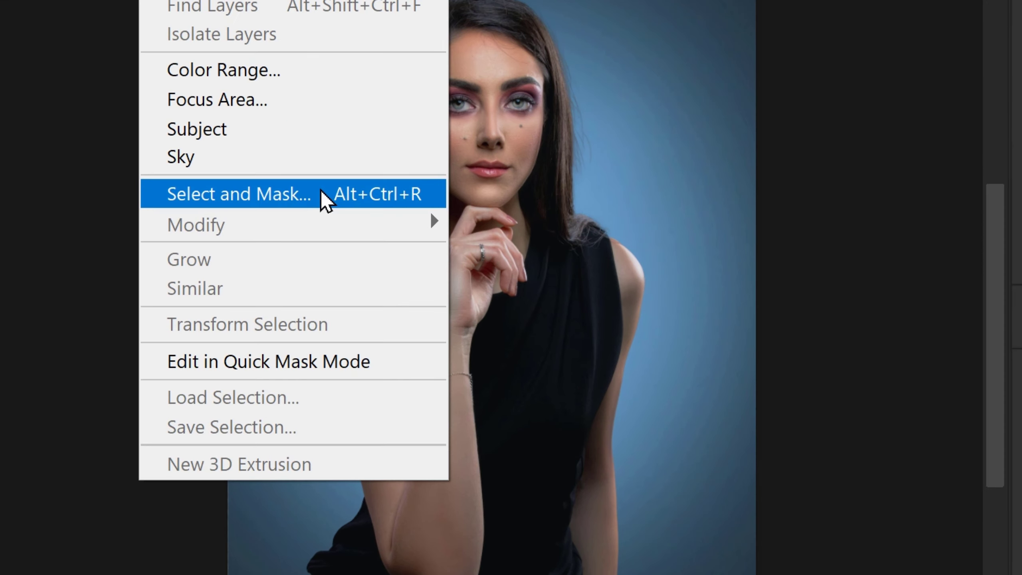
left_click(326, 199)
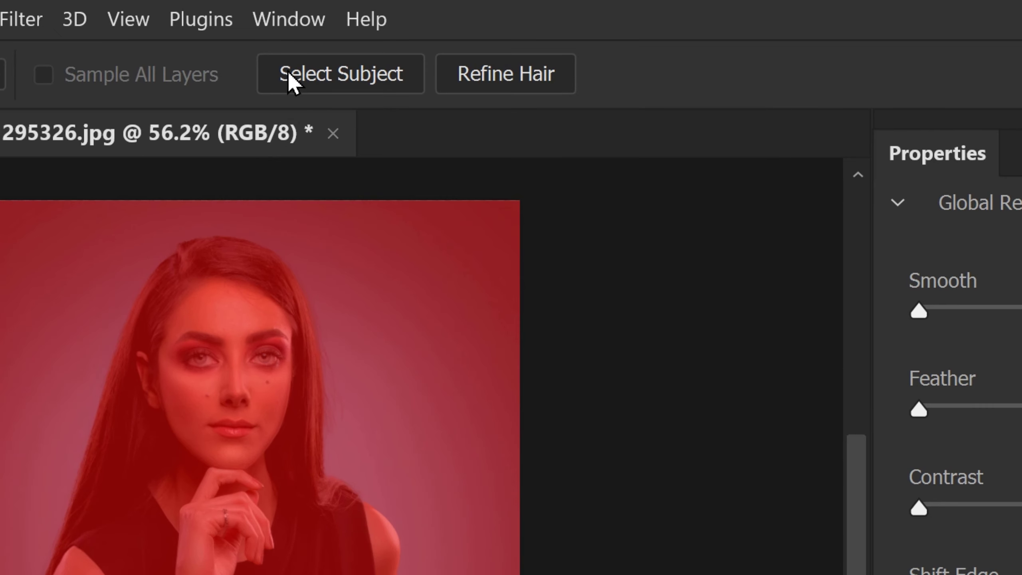
left_click(391, 37)
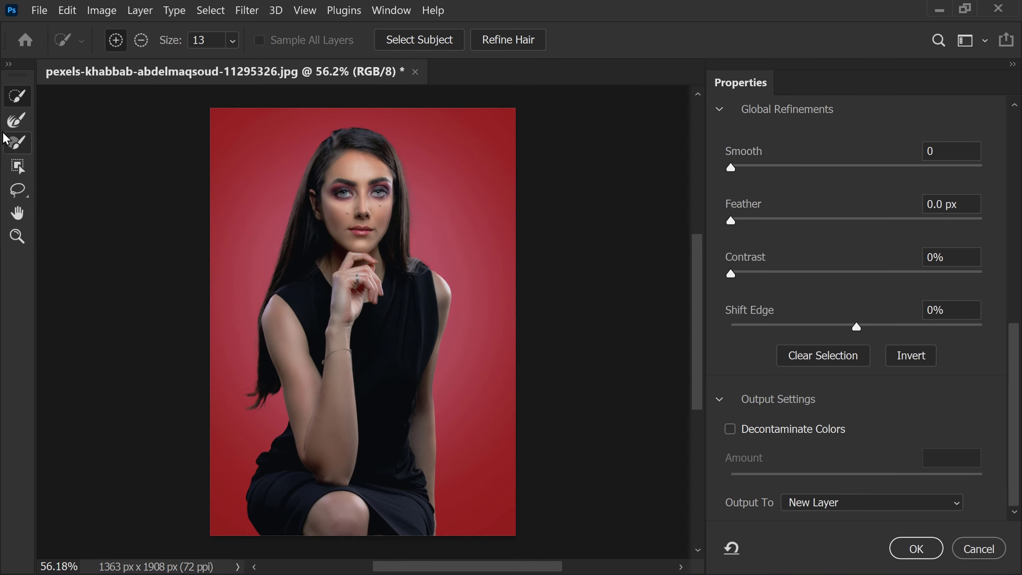
Step: Refine the selection with the Refine Edge Brush along the hair edges around the woman's head and shoulders
left_click(18, 121)
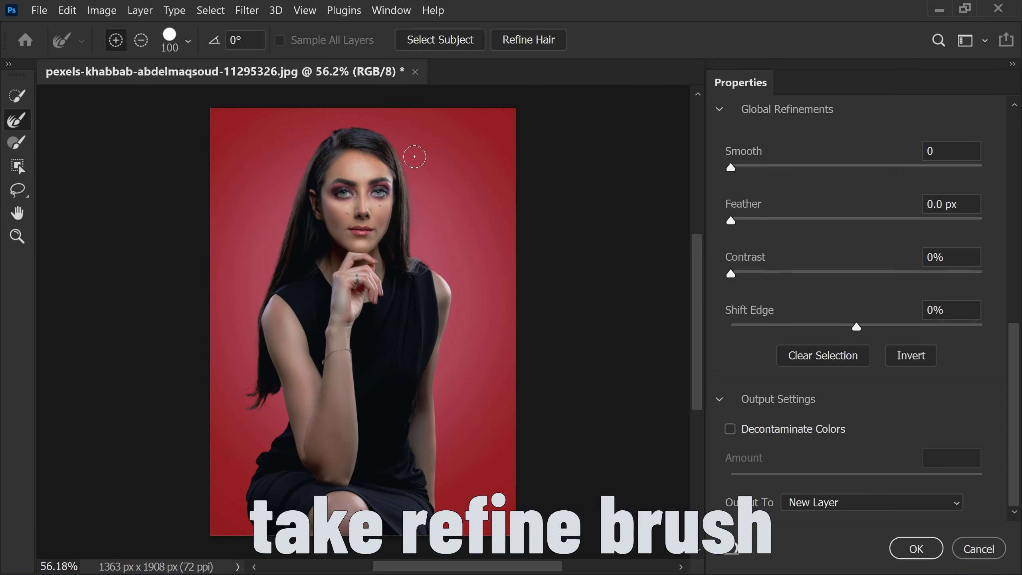
scroll(414, 157, "up", 3)
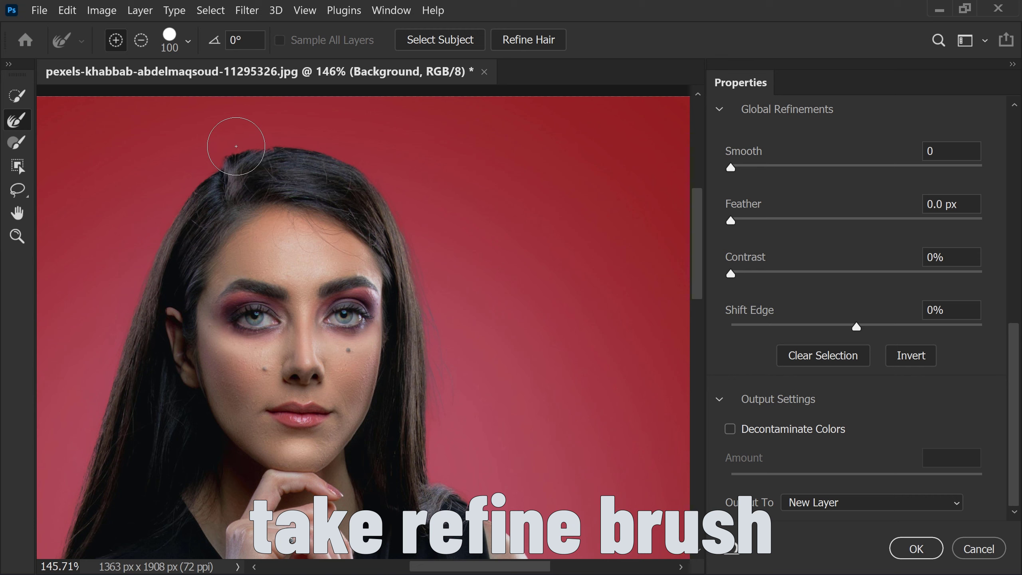
left_click_drag(236, 146, 334, 133)
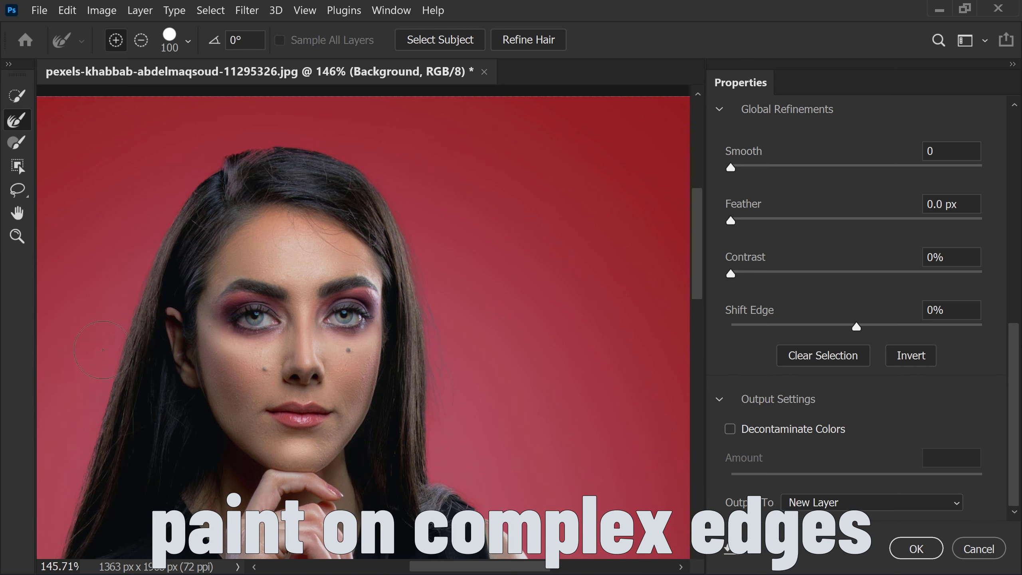
mouse_move(402, 192)
left_mouse_down()
mouse_move(449, 302)
mouse_move(433, 287)
mouse_move(457, 392)
mouse_move(447, 423)
mouse_move(471, 431)
left_mouse_up()
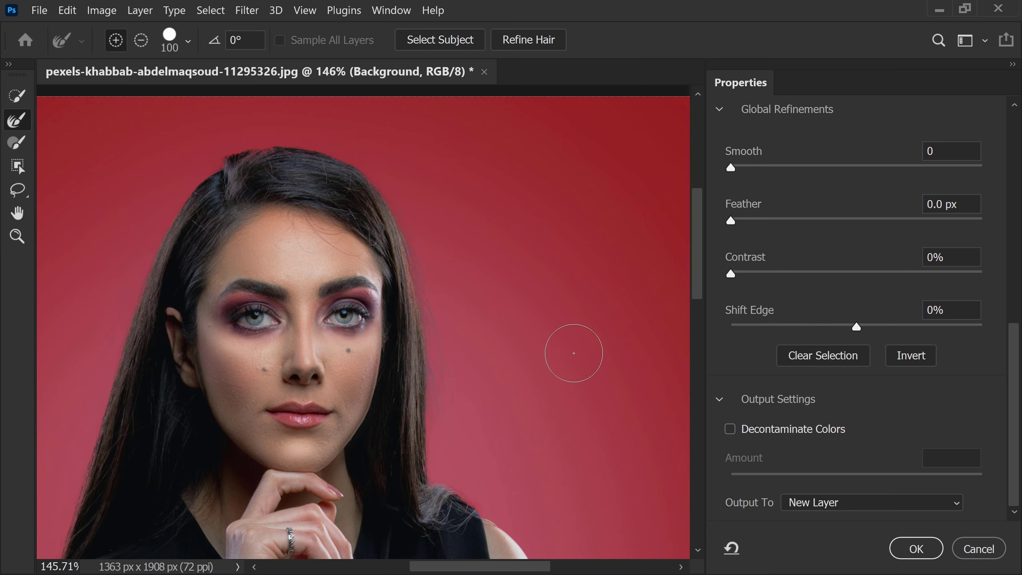
scroll(520, 219, "down", 4)
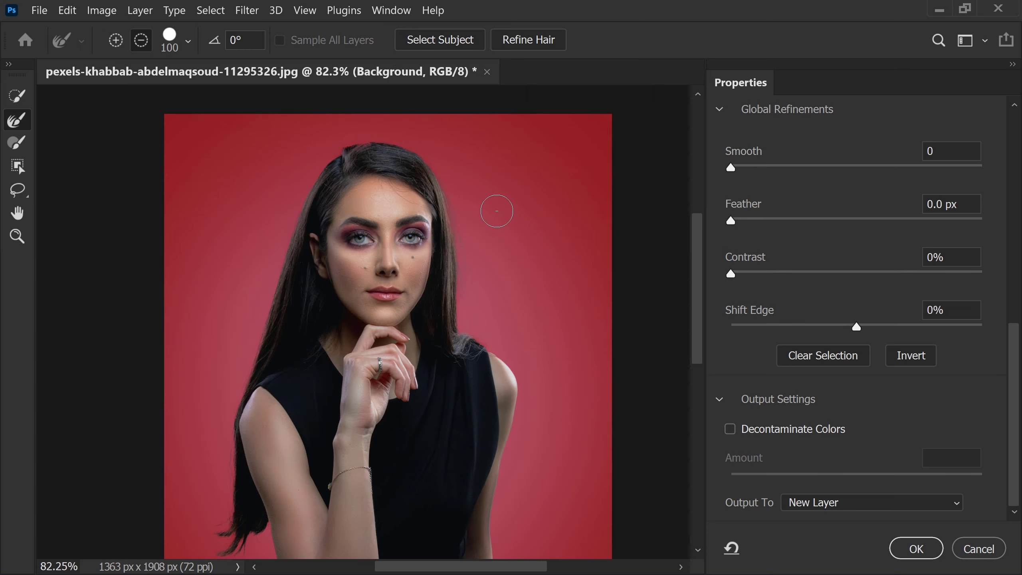
scroll(497, 211, "down", 5)
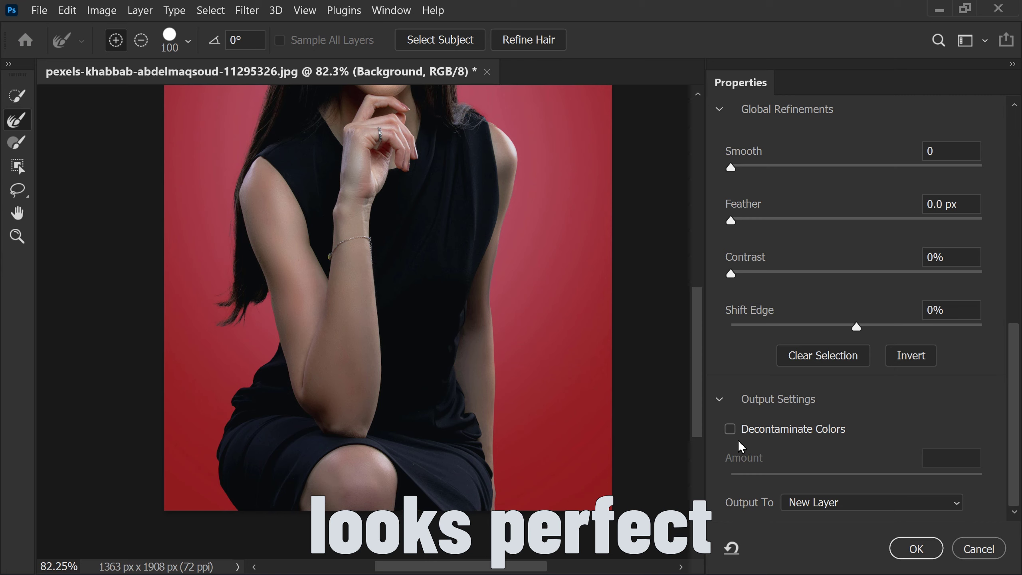
scroll(654, 416, "up", 5)
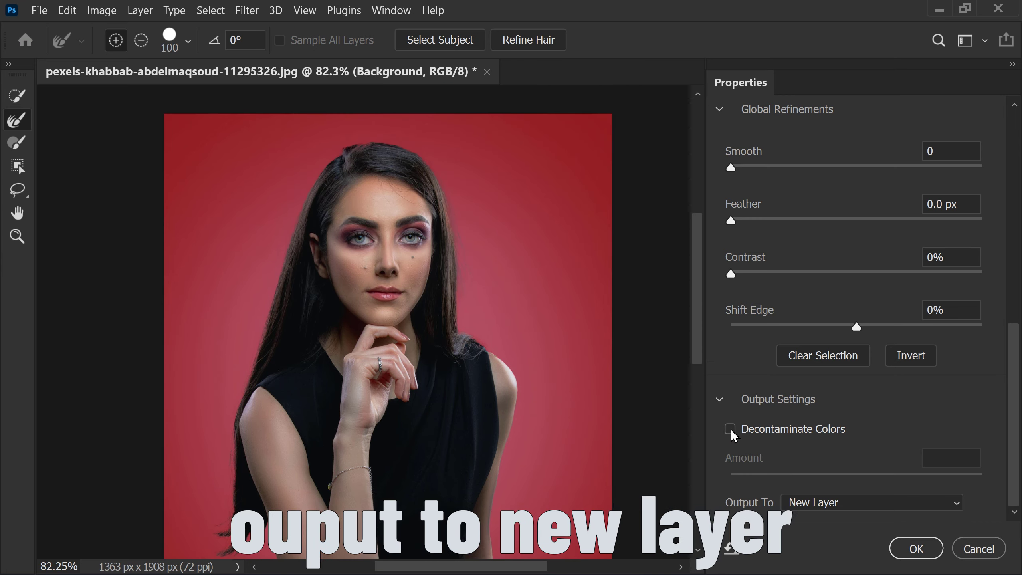
Step: Enable Decontaminate Colors at 100% and output the selection to a New Layer
left_click(731, 429)
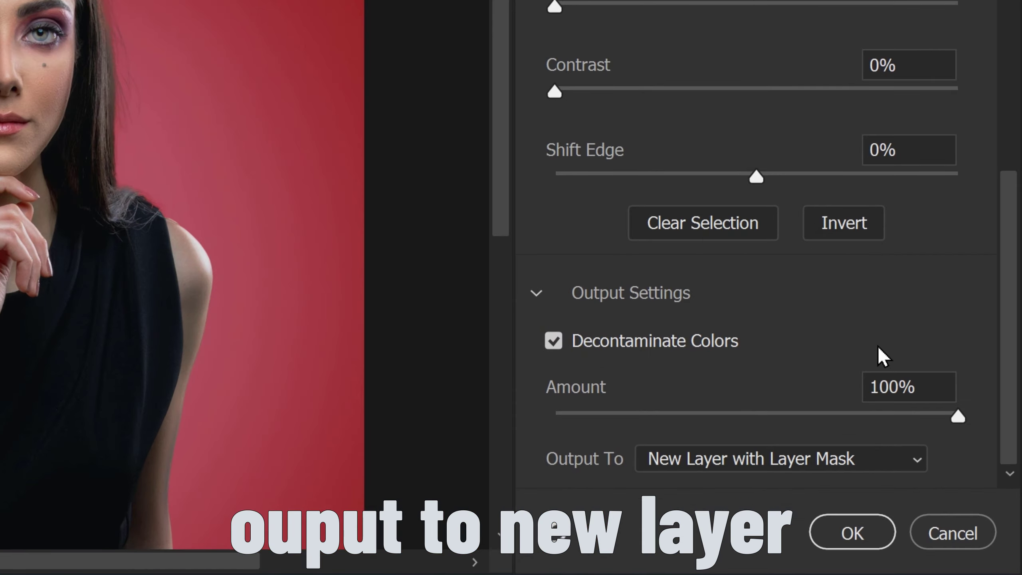
left_click(822, 472)
left_click(784, 463)
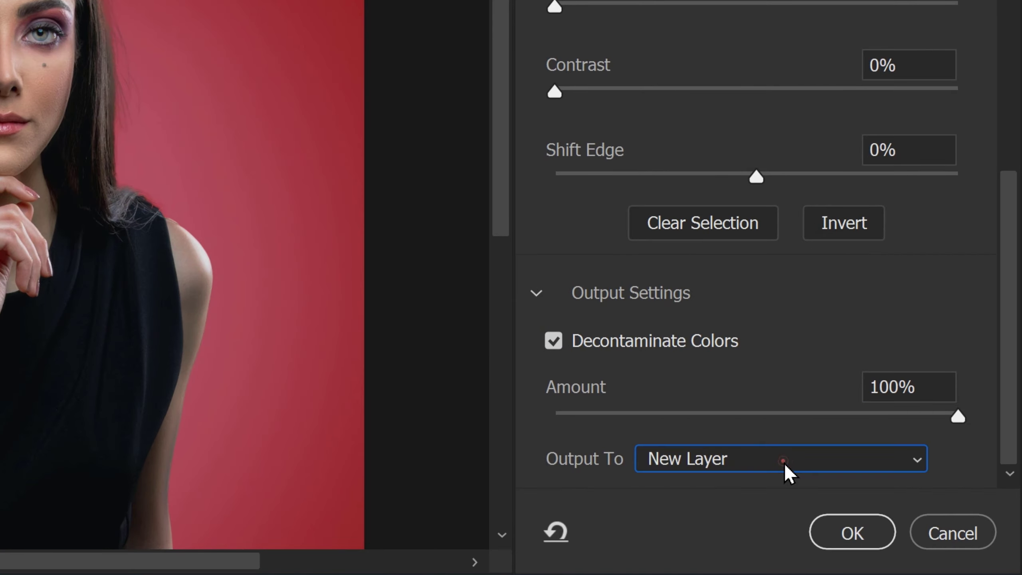
left_click(835, 532)
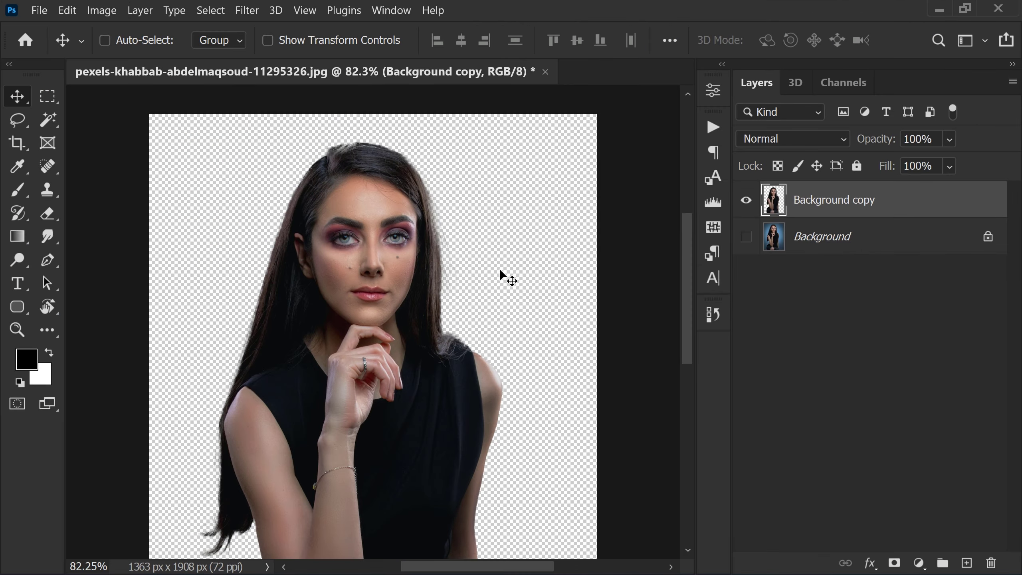
Step: Make the original Background layer visible again beneath the cutout
scroll(501, 252, "down", 4)
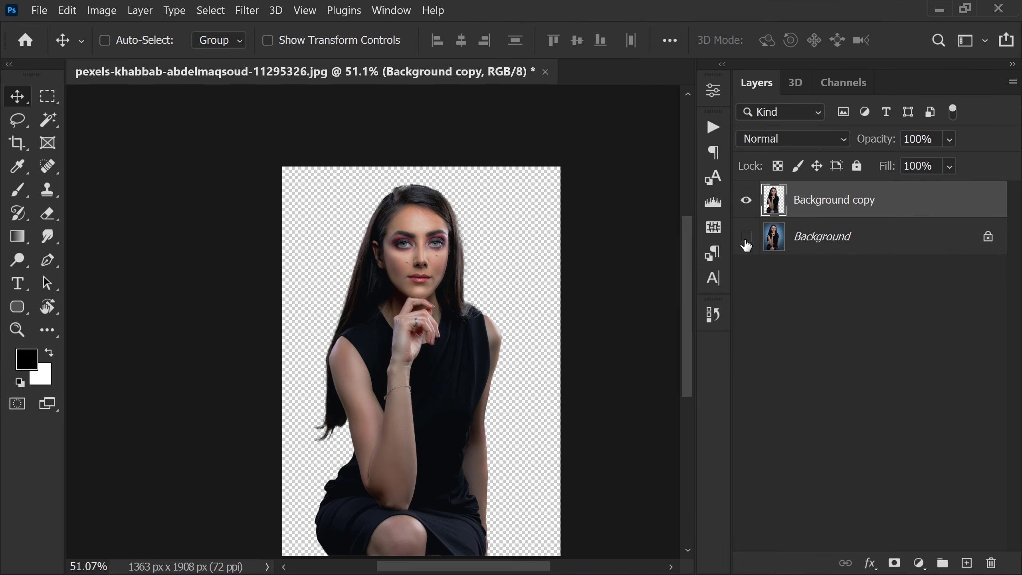
left_click(747, 238)
left_click(746, 238)
left_click(746, 237)
scroll(487, 244, "down", 1)
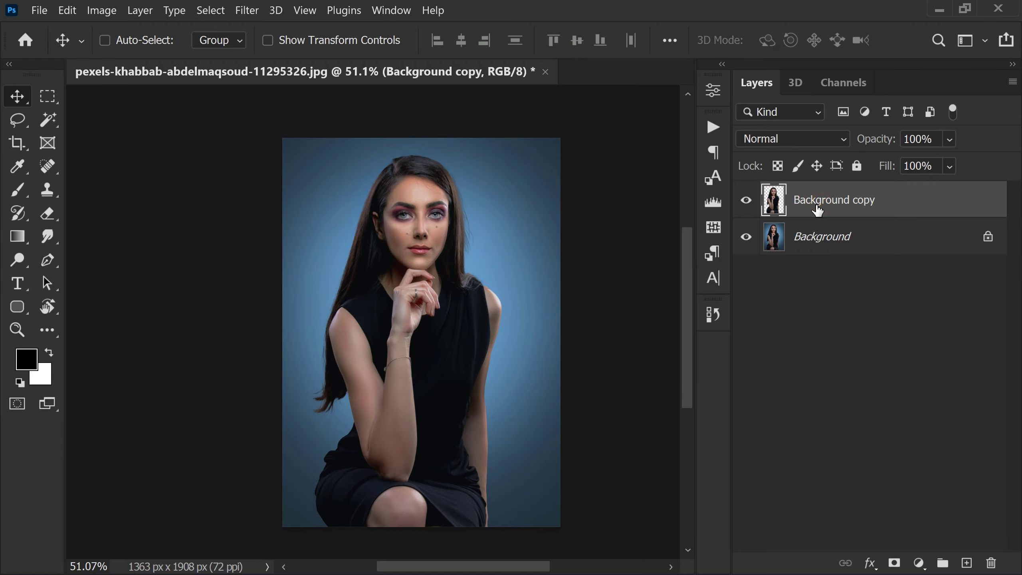
Step: Duplicate the cutout layer and place the duplicate between the first cutout and the Background layer
right_click(817, 208)
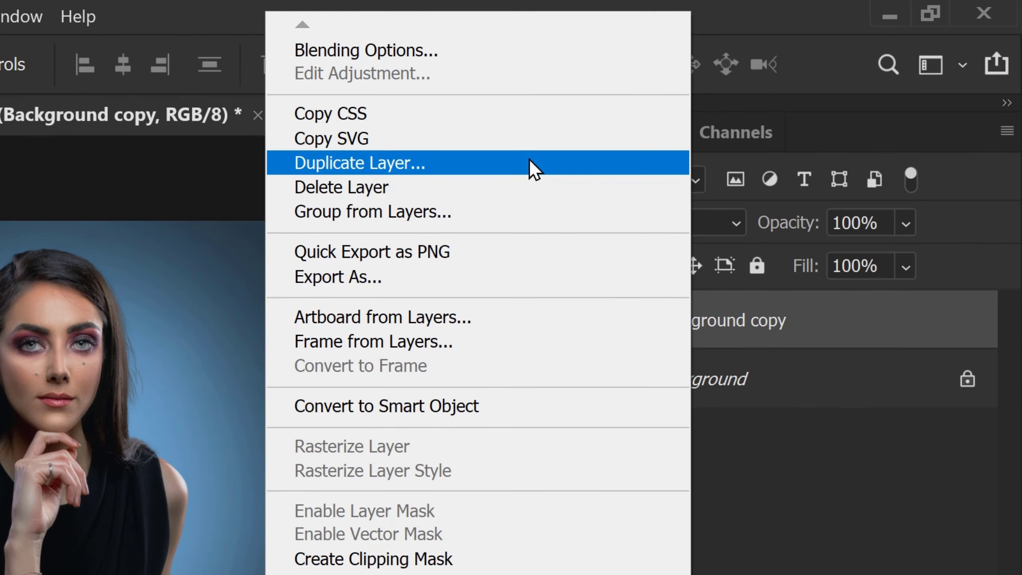
left_click(534, 170)
left_click(707, 258)
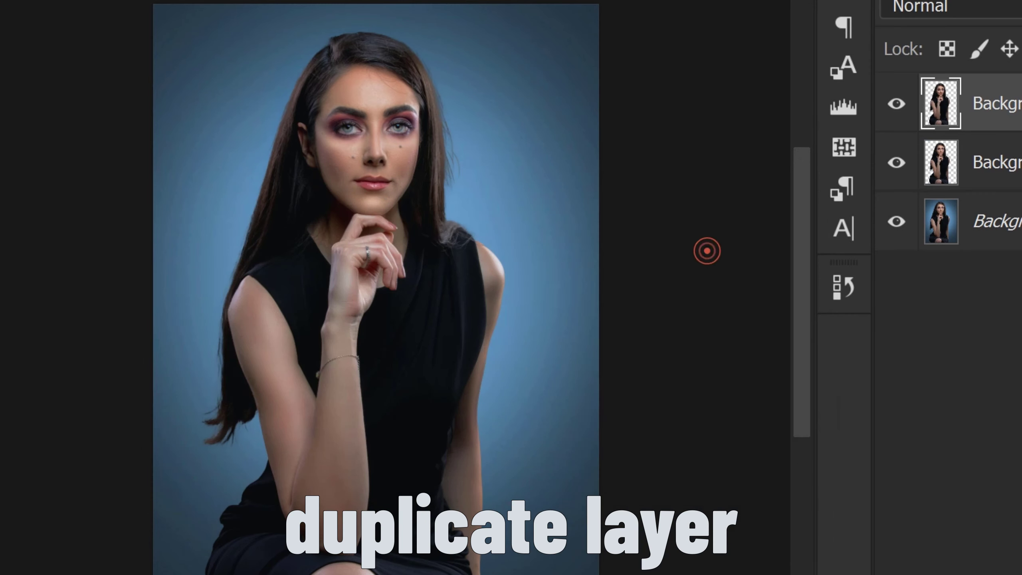
left_click_drag(910, 204, 899, 255)
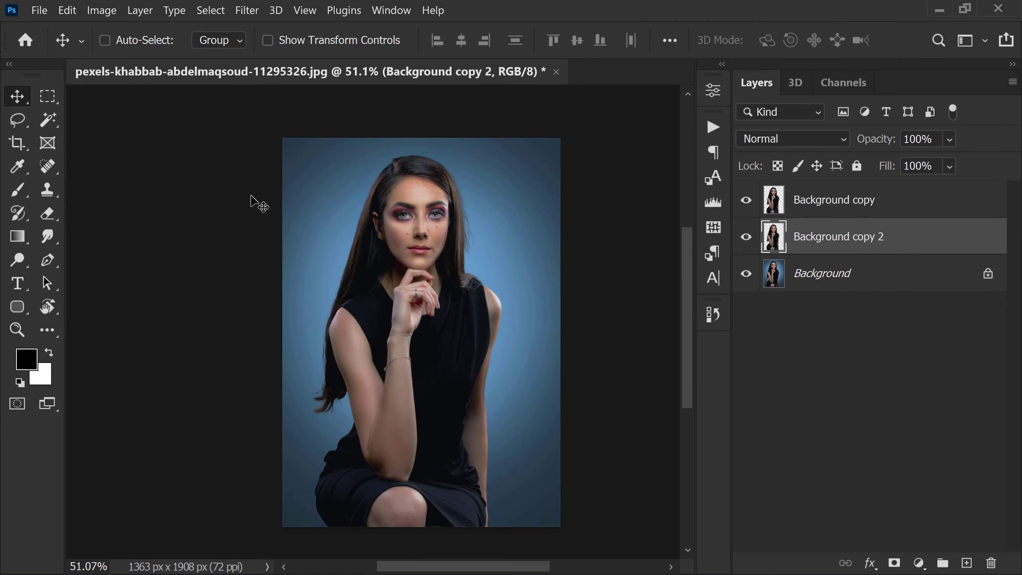
Step: Free Transform the duplicated cutout to 292% width and height and shift it vertically to Y 1746.87 px
left_click(67, 10)
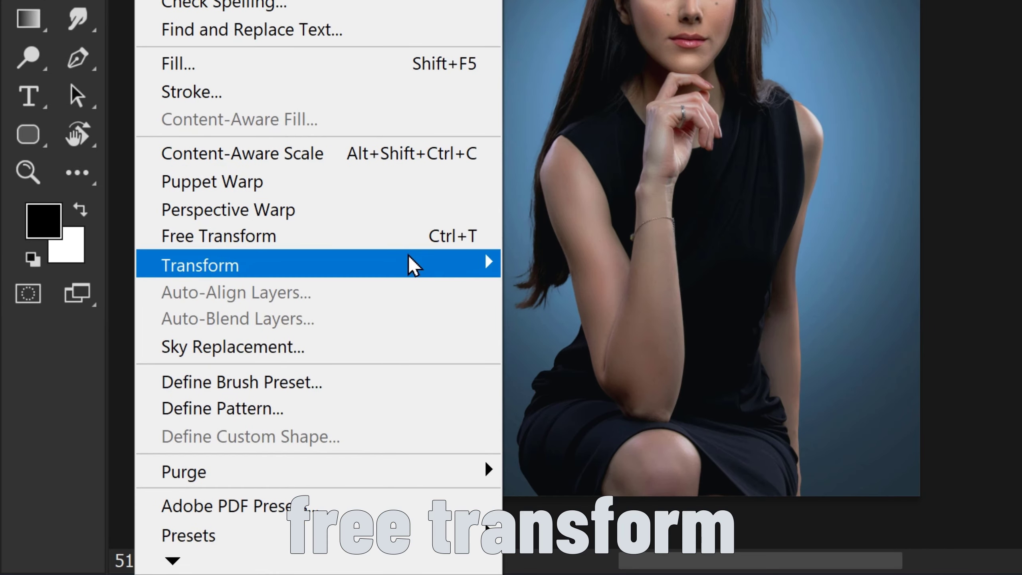
mouse_move(289, 356)
left_click(436, 235)
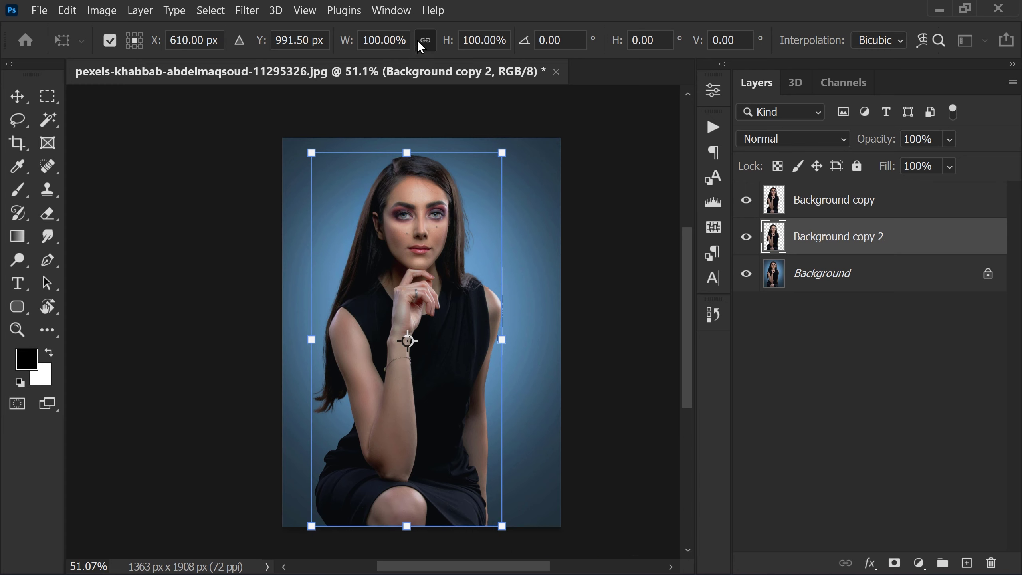
left_click_drag(347, 48, 471, 56)
left_click_drag(520, 216, 530, 388)
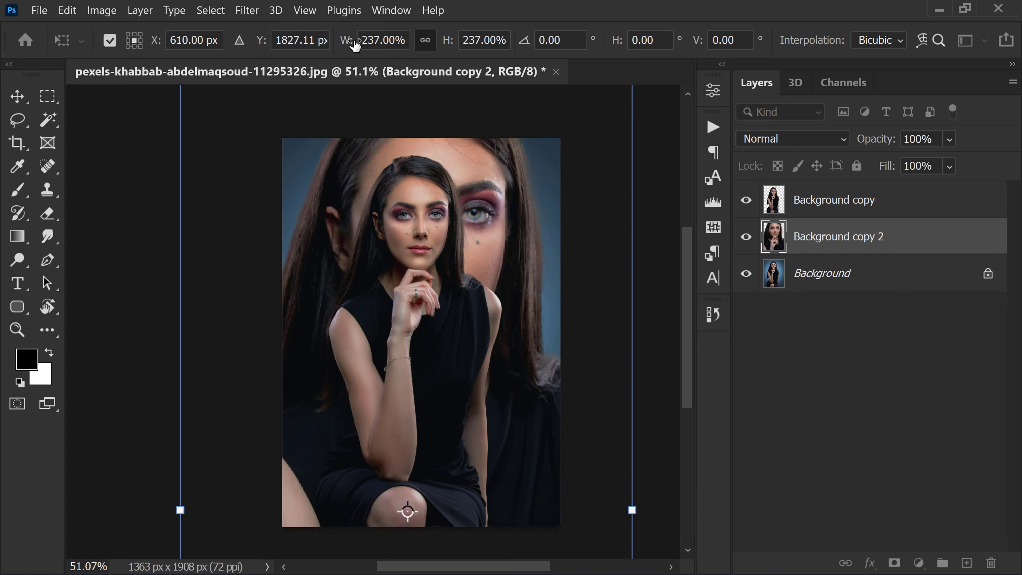
left_click_drag(347, 48, 400, 68)
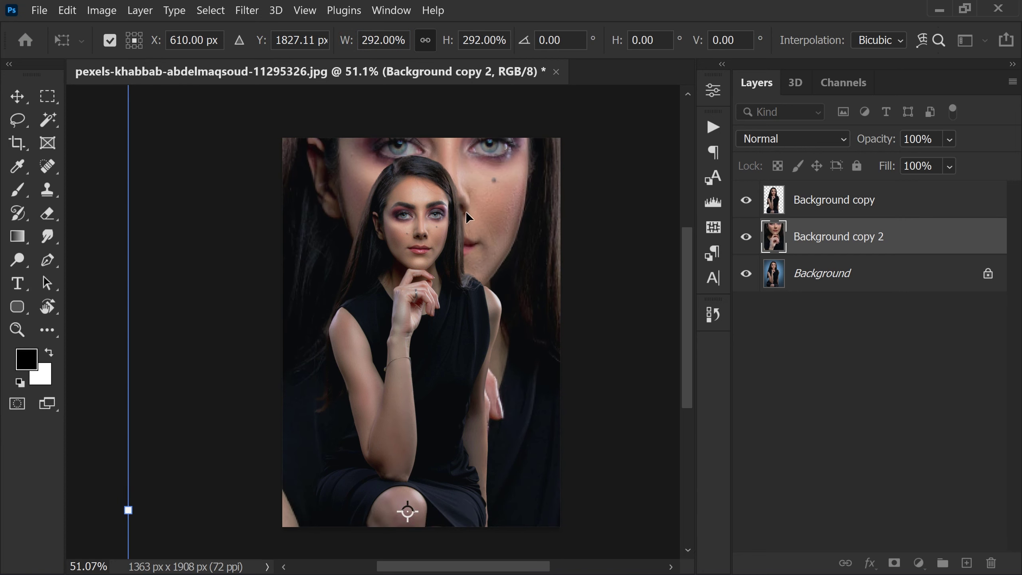
mouse_move(528, 271)
left_mouse_down()
mouse_move(527, 320)
mouse_move(529, 252)
left_mouse_up()
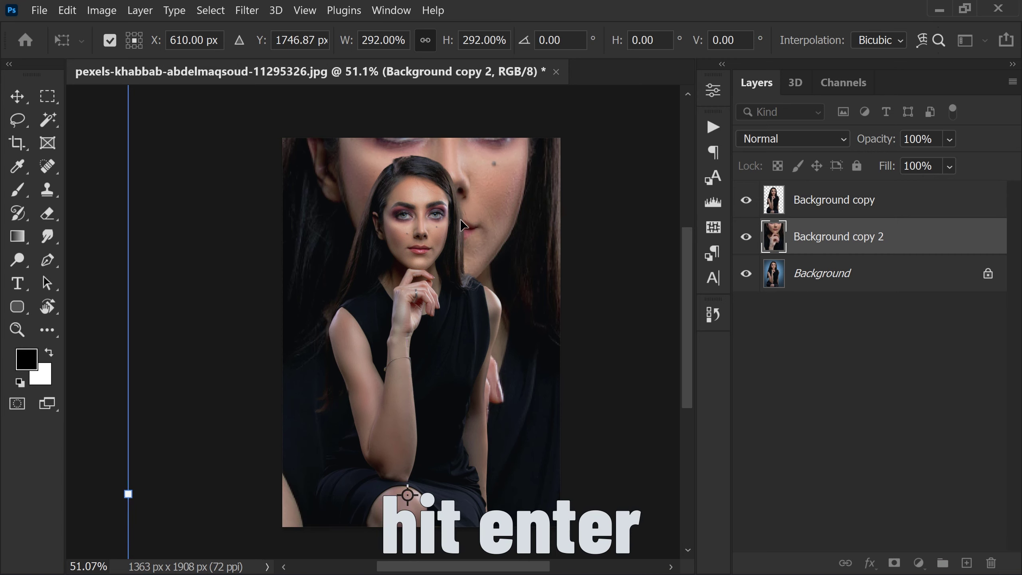
key("Return")
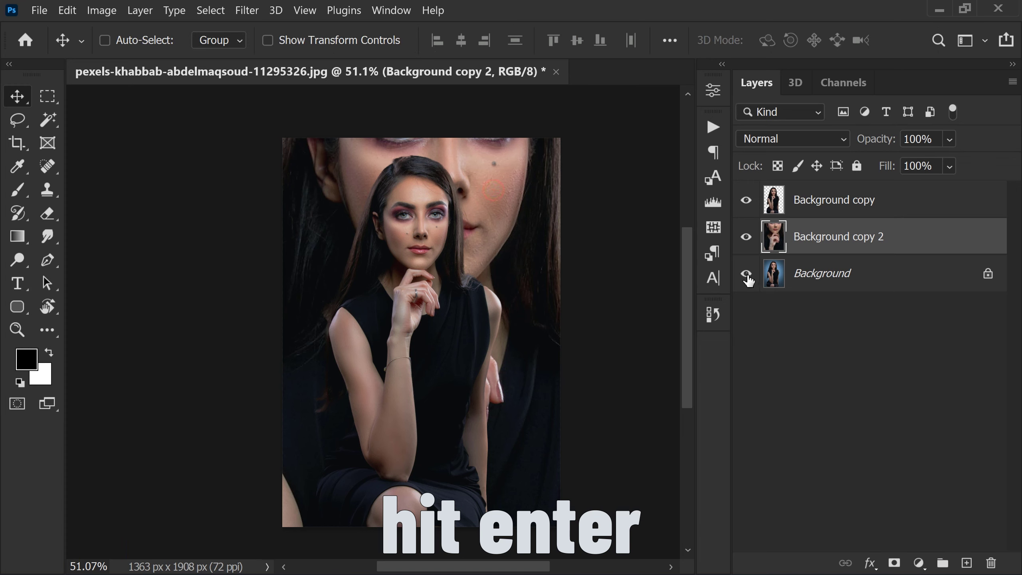
Step: Check the two cutout layers by hiding and showing each one in turn
left_click(746, 202)
left_click(746, 202)
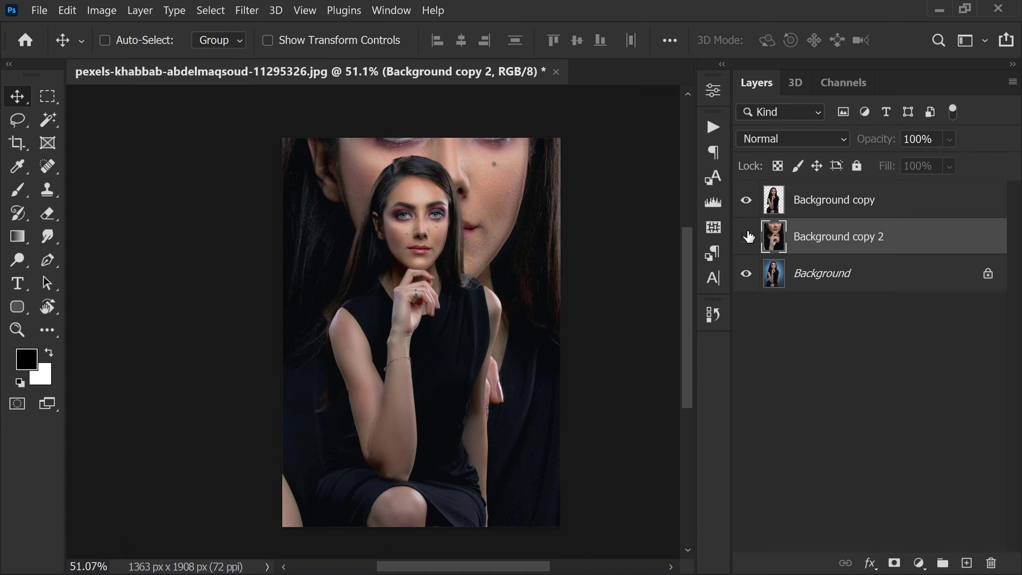
left_click(747, 237)
left_click(746, 237)
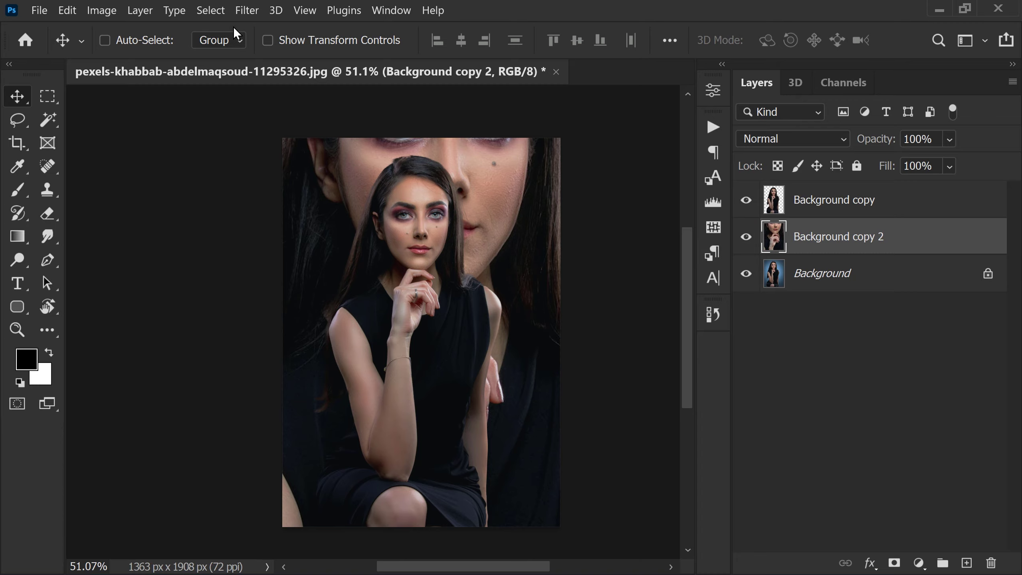
Step: Apply a Gaussian Blur with a radius of 179.1 pixels to the enlarged cutout copy behind the woman
left_click(247, 10)
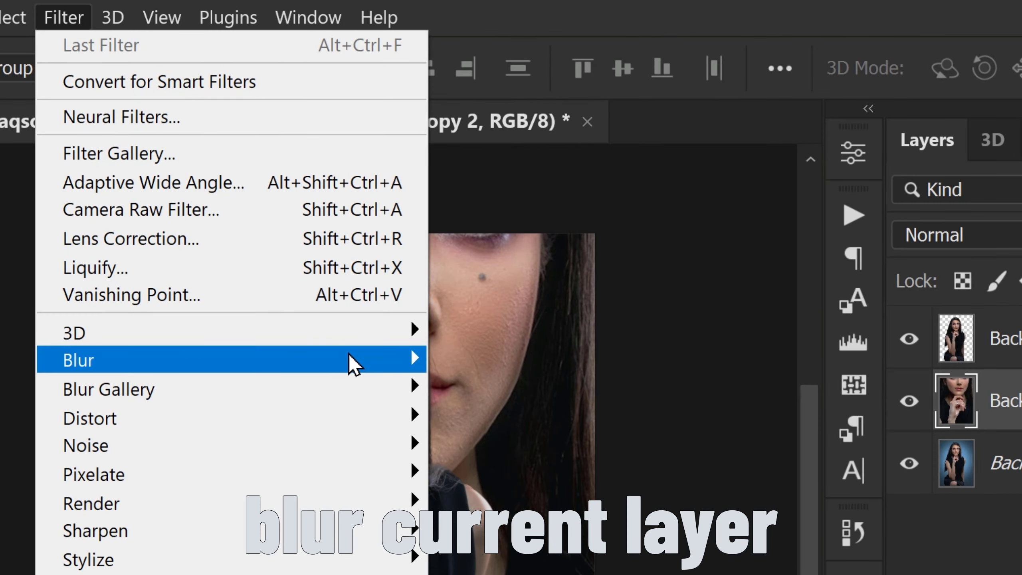
mouse_move(349, 355)
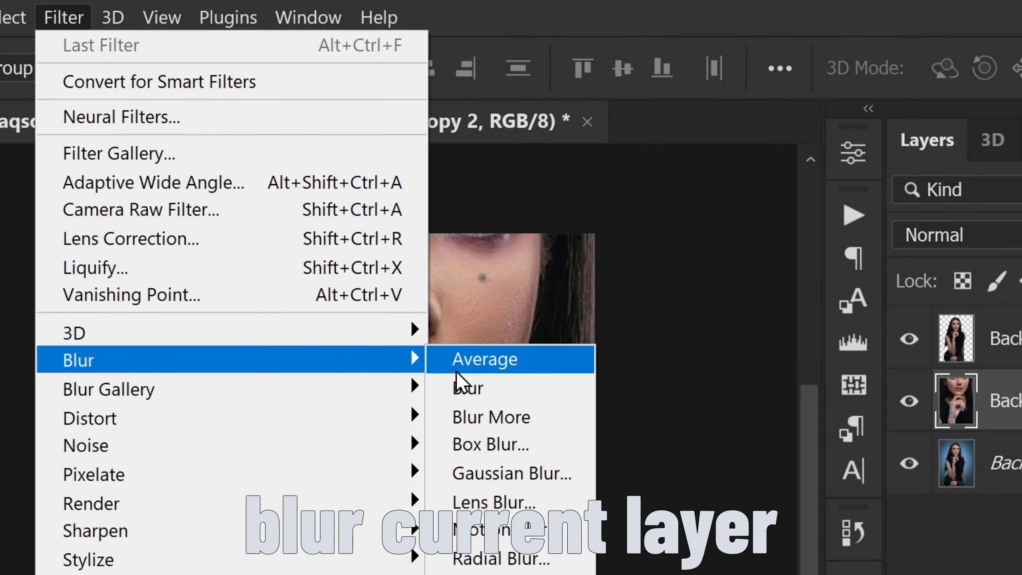
left_click(586, 474)
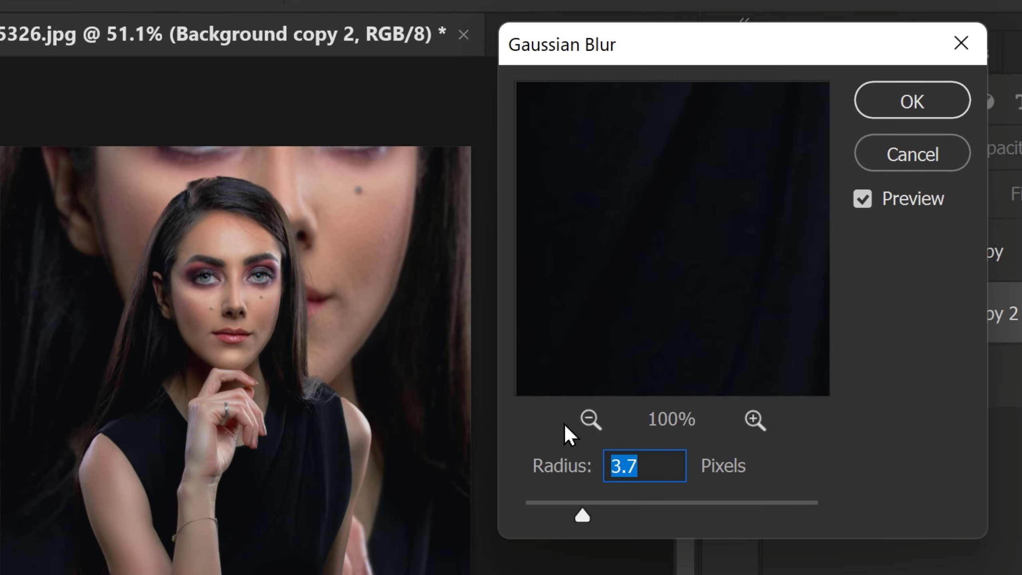
left_click(655, 509)
left_click(703, 509)
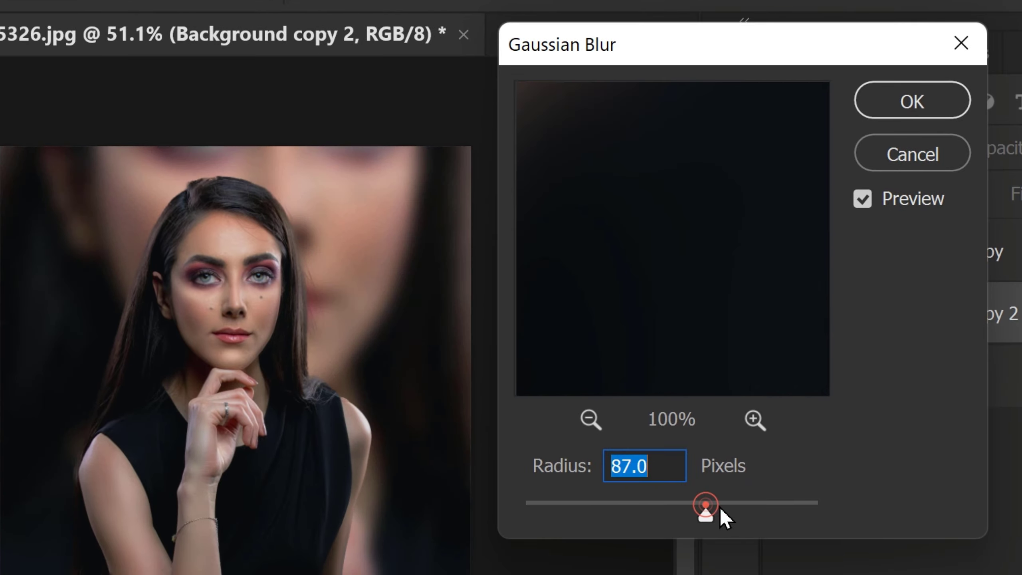
left_click(736, 509)
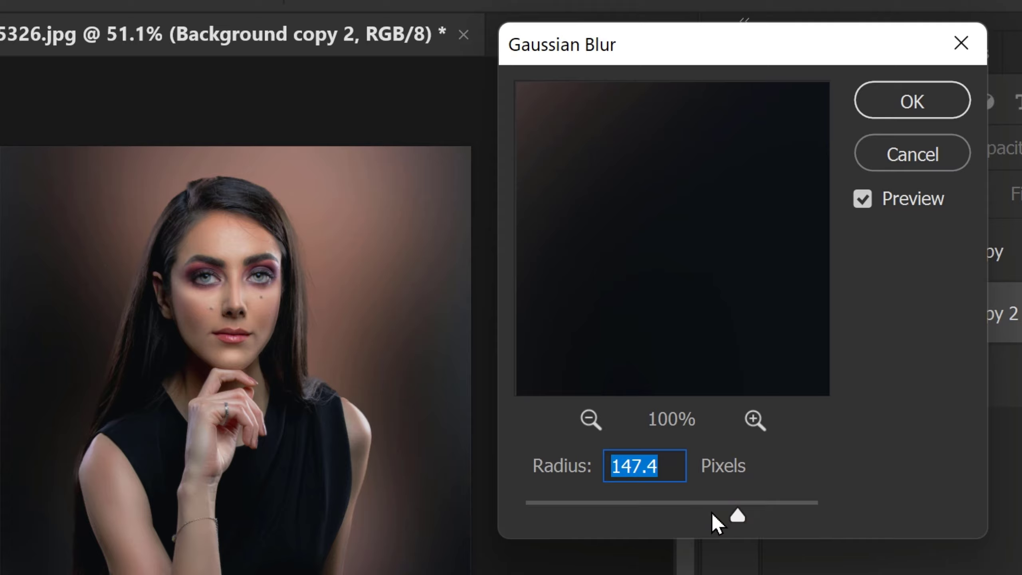
mouse_move(738, 510)
left_mouse_down()
mouse_move(718, 514)
mouse_move(742, 514)
left_mouse_up()
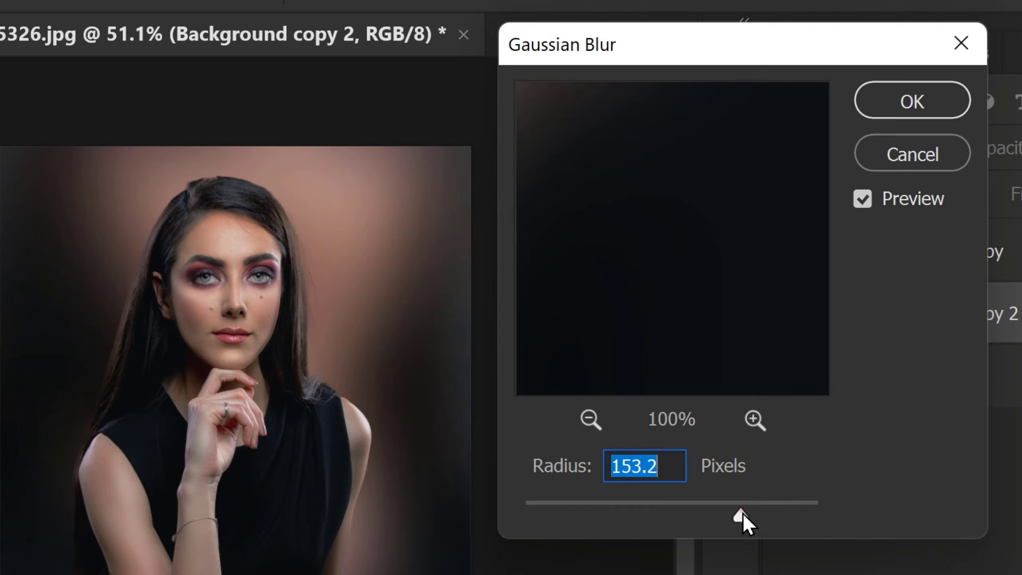
left_click(721, 510)
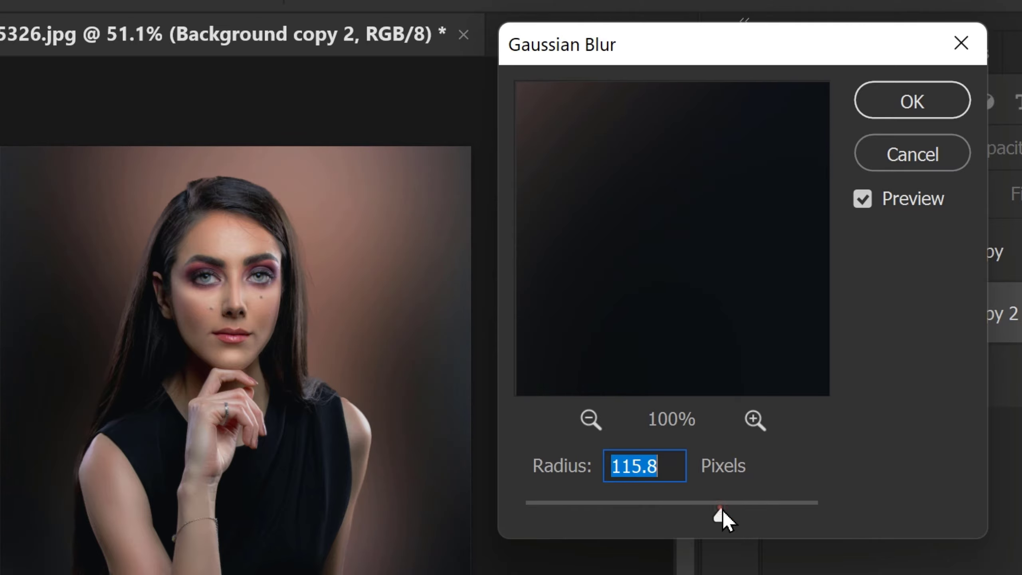
left_click(769, 509)
left_click(770, 513)
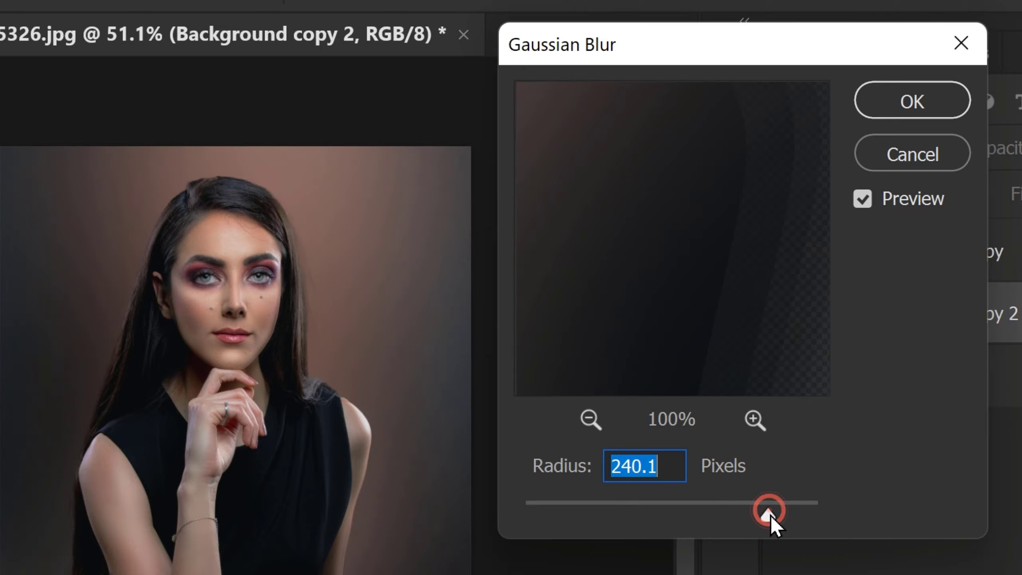
left_click(756, 517)
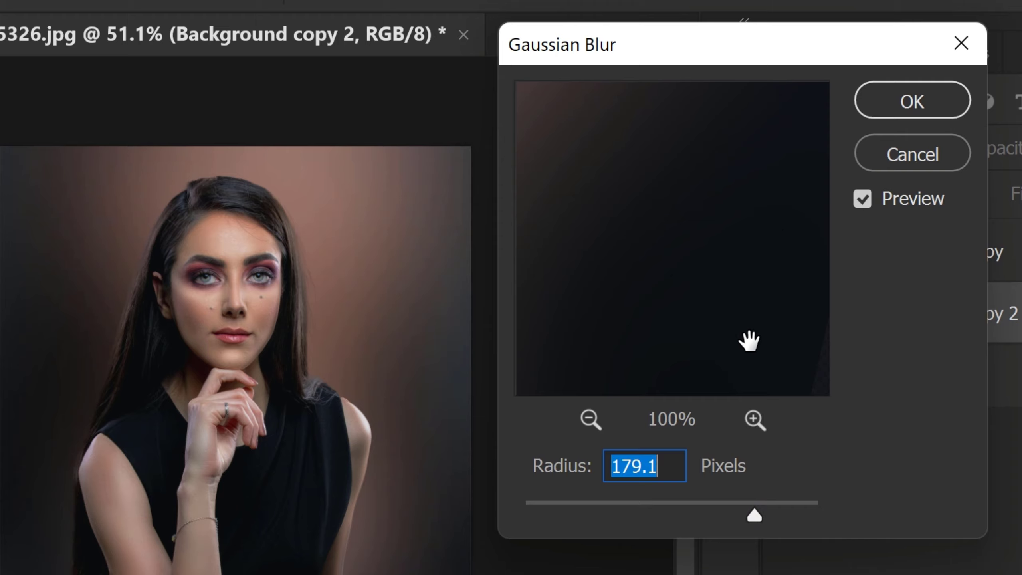
left_click(907, 115)
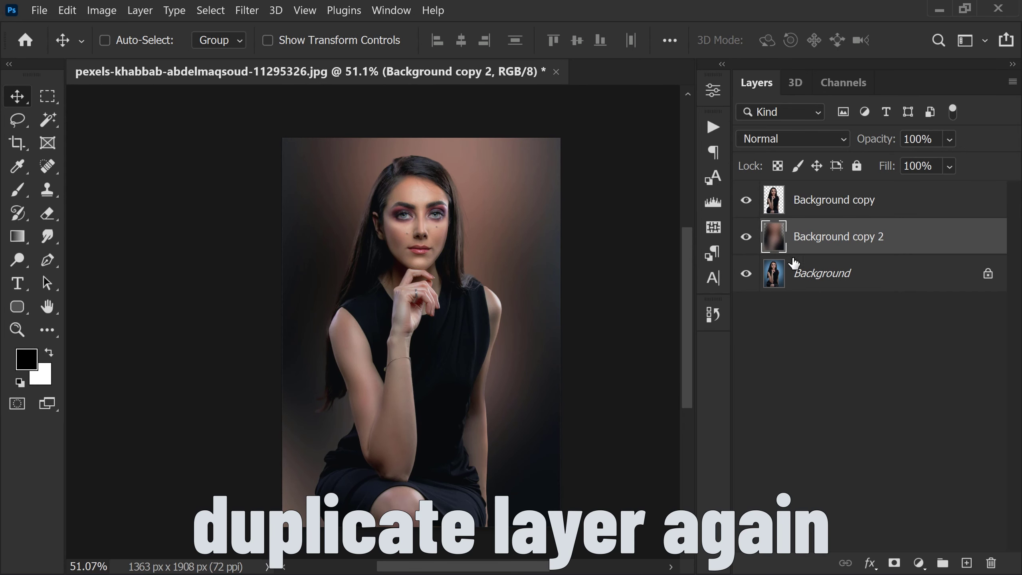
Step: Duplicate the blurred layer and move the duplicate above the cutout to the top of the layer stack
right_click(824, 243)
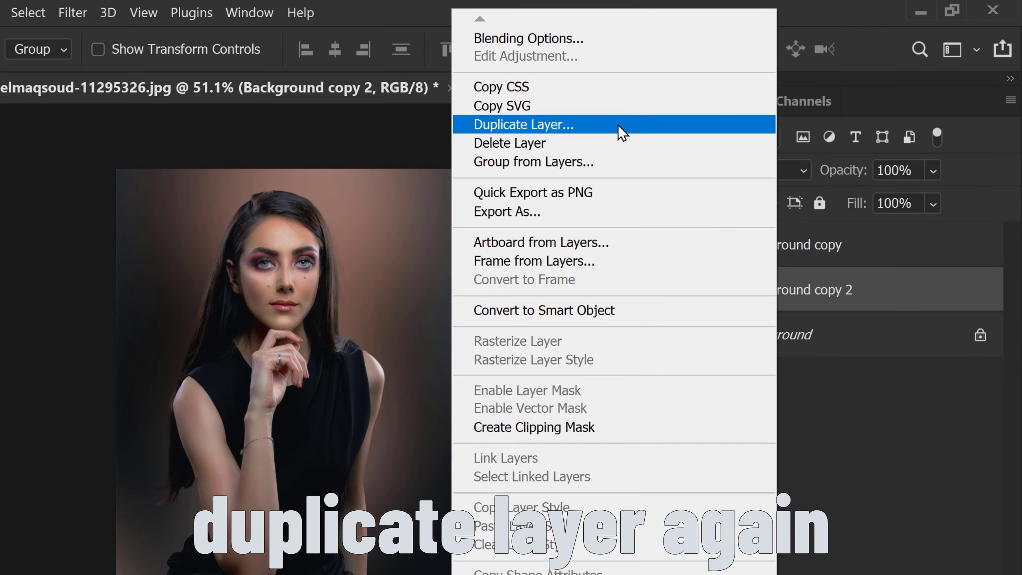
left_click(693, 101)
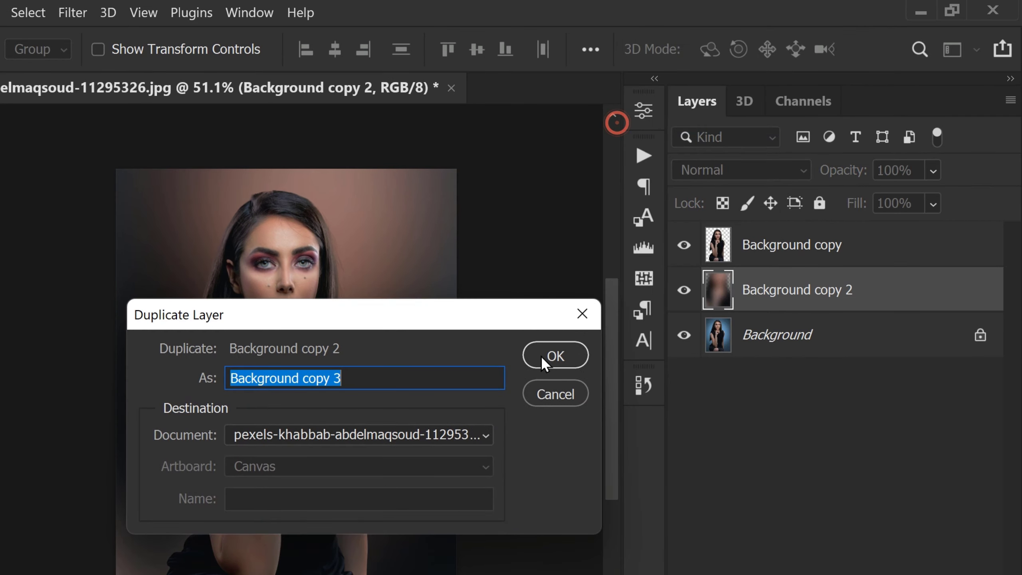
left_click(553, 354)
left_click_drag(895, 290, 867, 239)
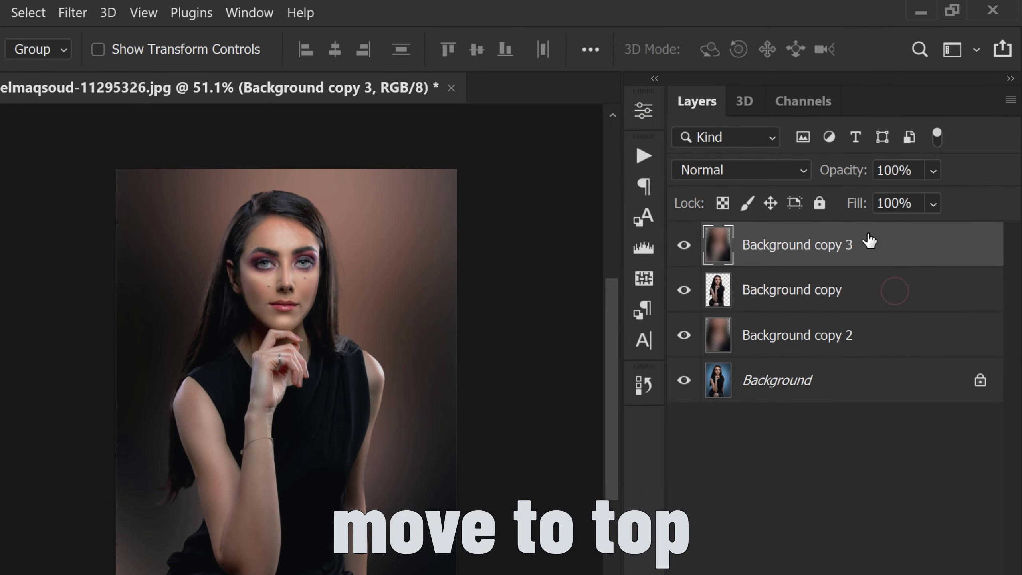
Step: Apply the Average blur filter to the topmost blurred duplicate
left_click(72, 13)
mouse_move(306, 260)
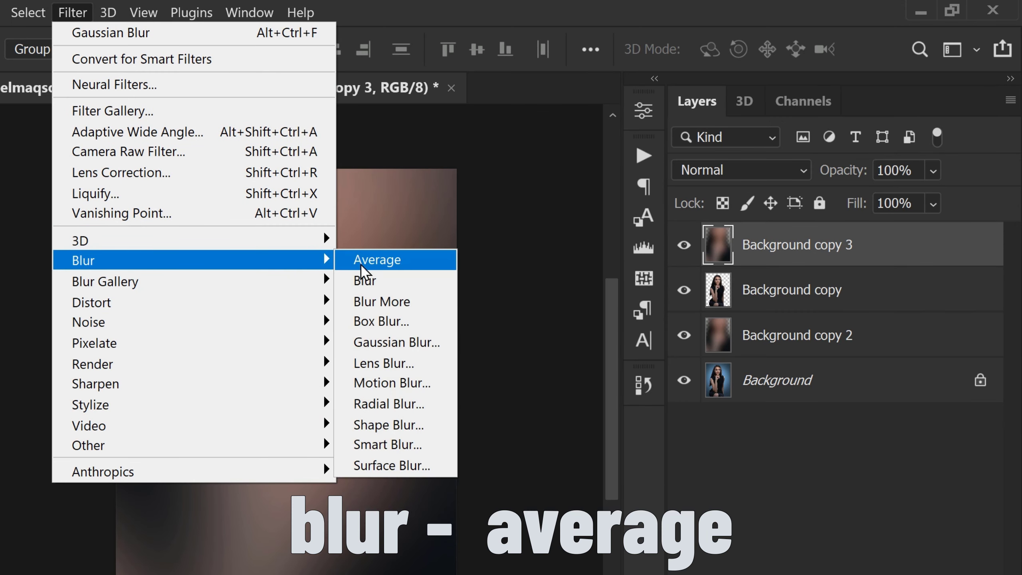
left_click(421, 266)
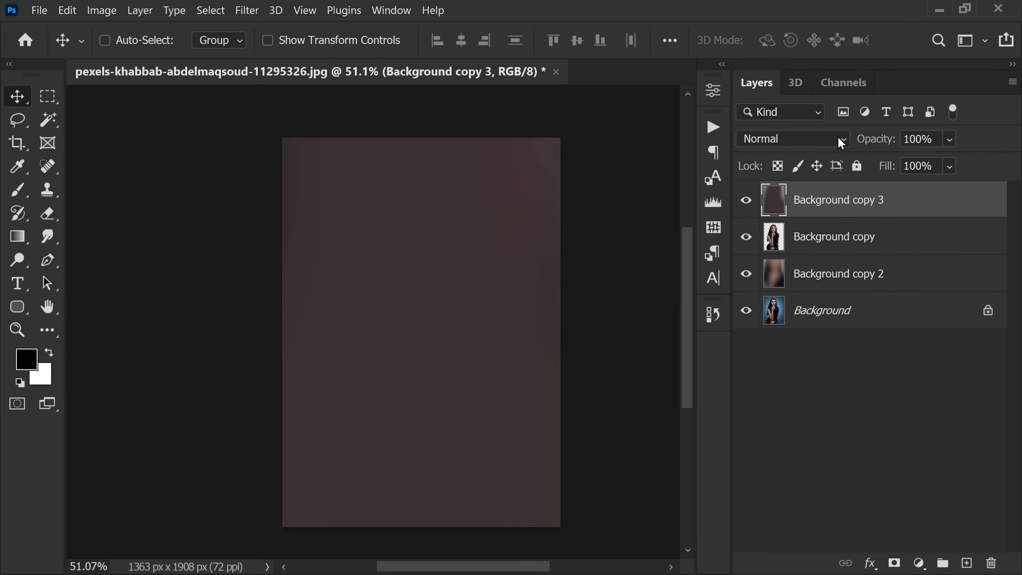
Step: Set the averaged layer's blend mode to Screen and clip it to the woman's cutout layer, checking its effect
left_click(841, 143)
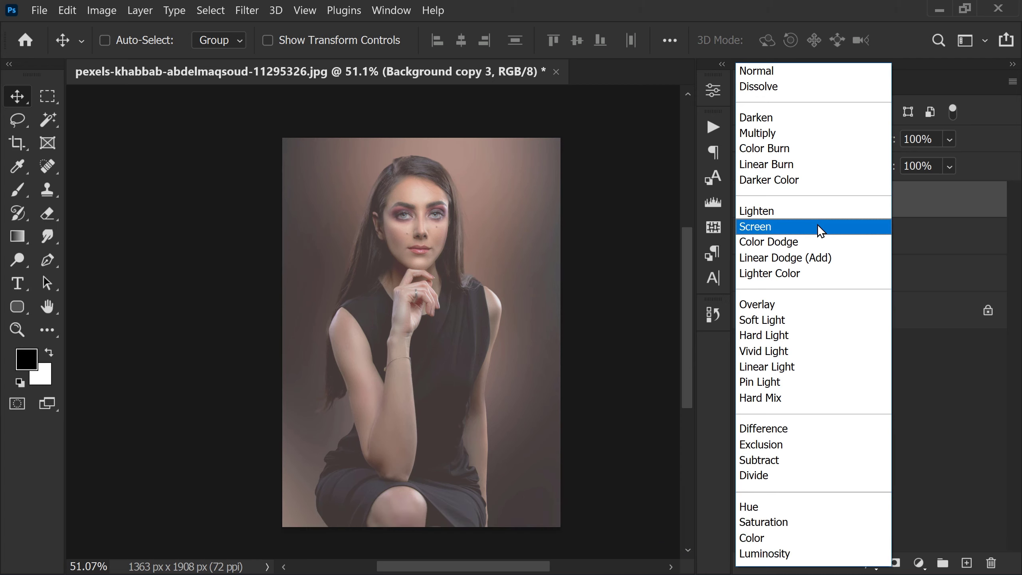
left_click(821, 228)
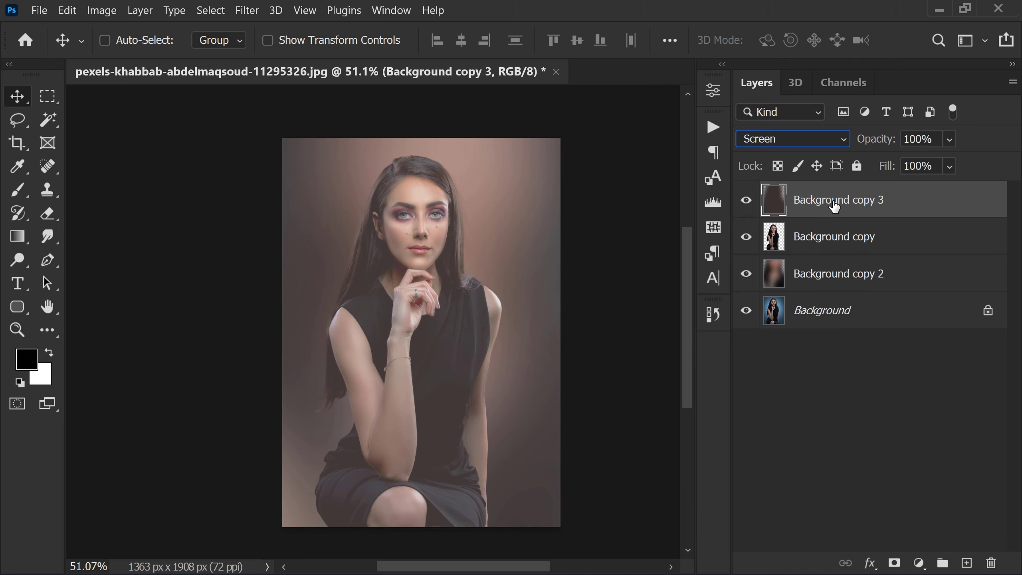
right_click(914, 203)
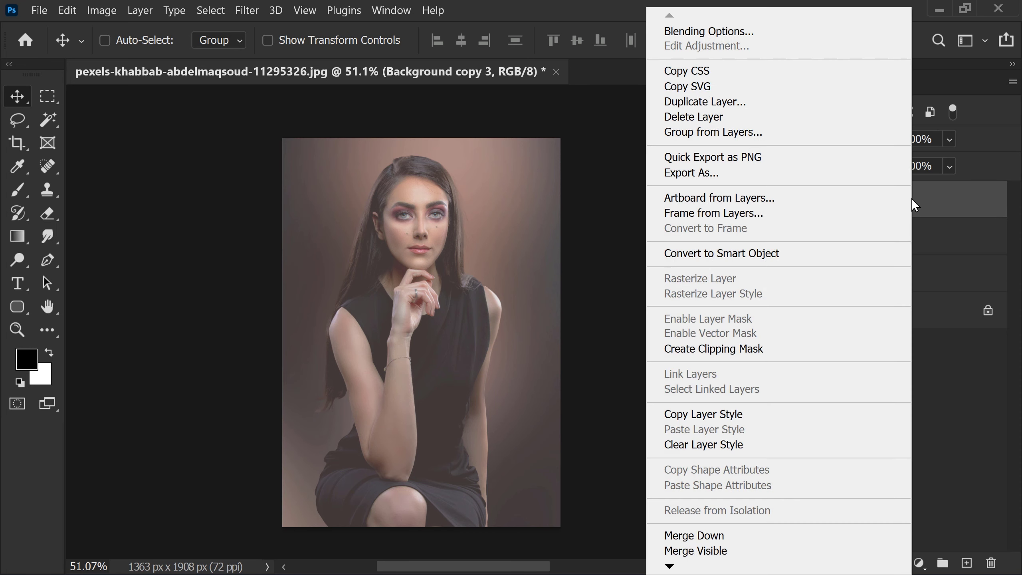
left_click(792, 350)
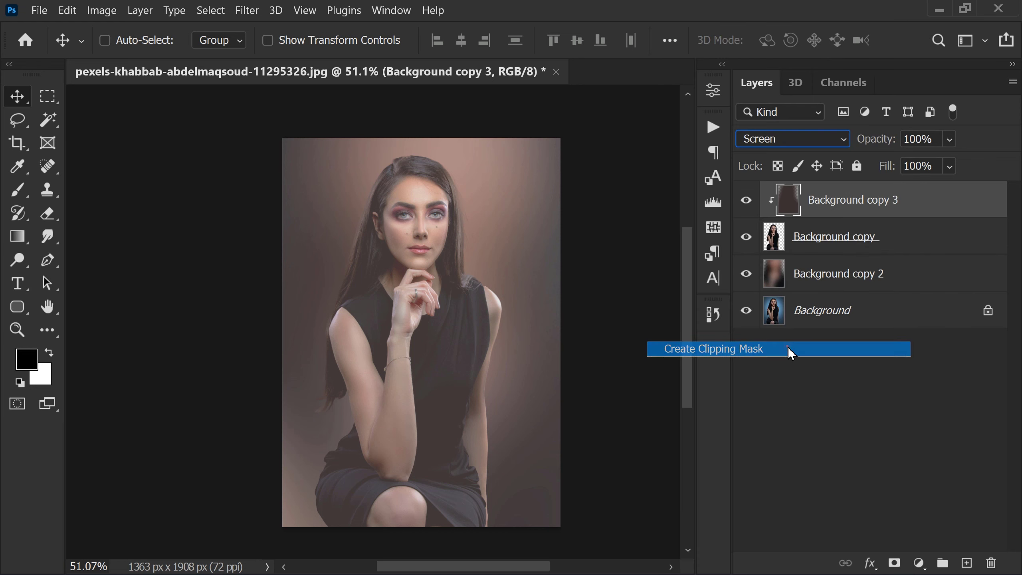
left_click(747, 203)
left_click(747, 203)
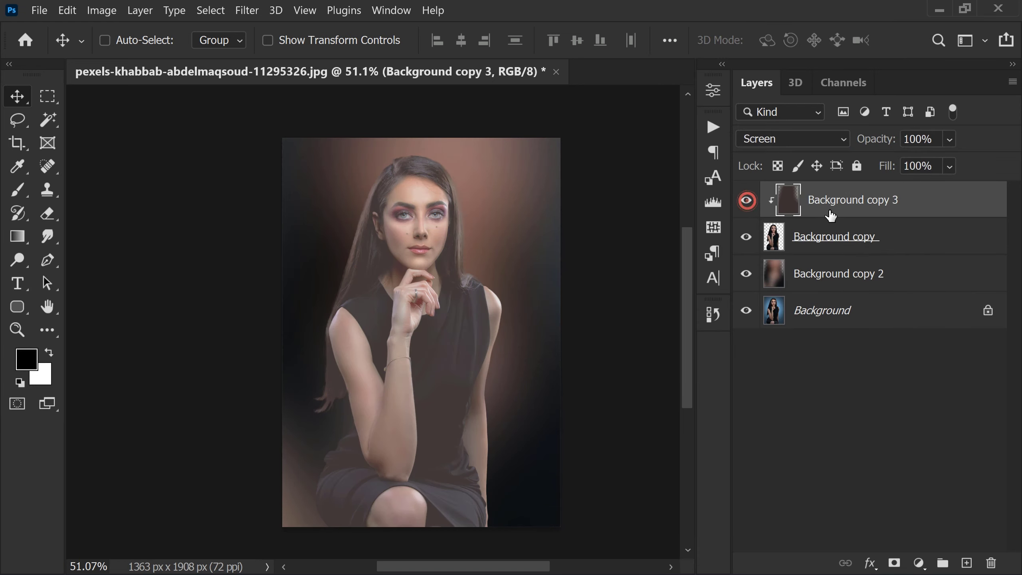
Step: Add a Curves adjustment layer above the averaged layer and clip it to the layers below
left_click(921, 563)
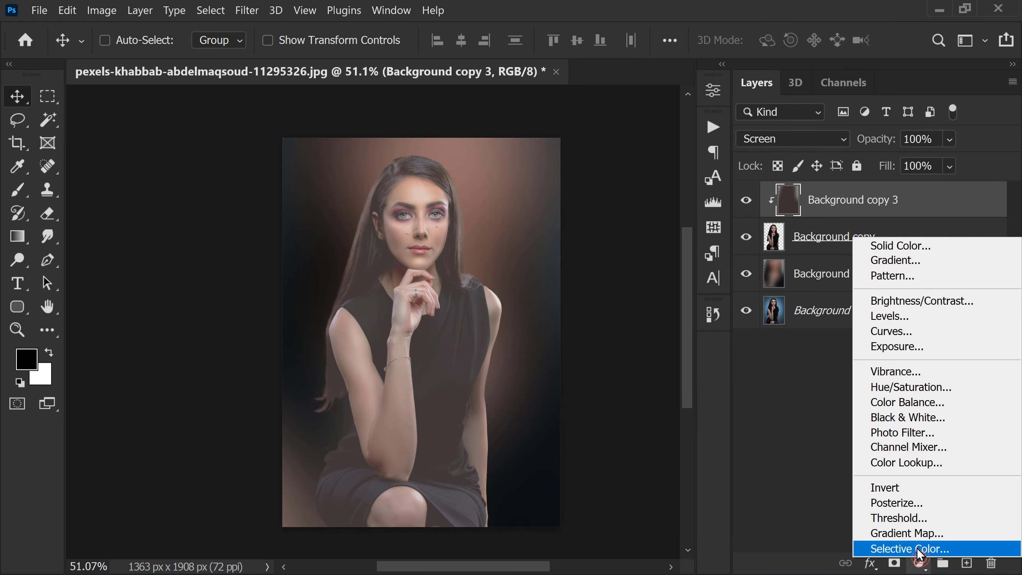
left_click(926, 333)
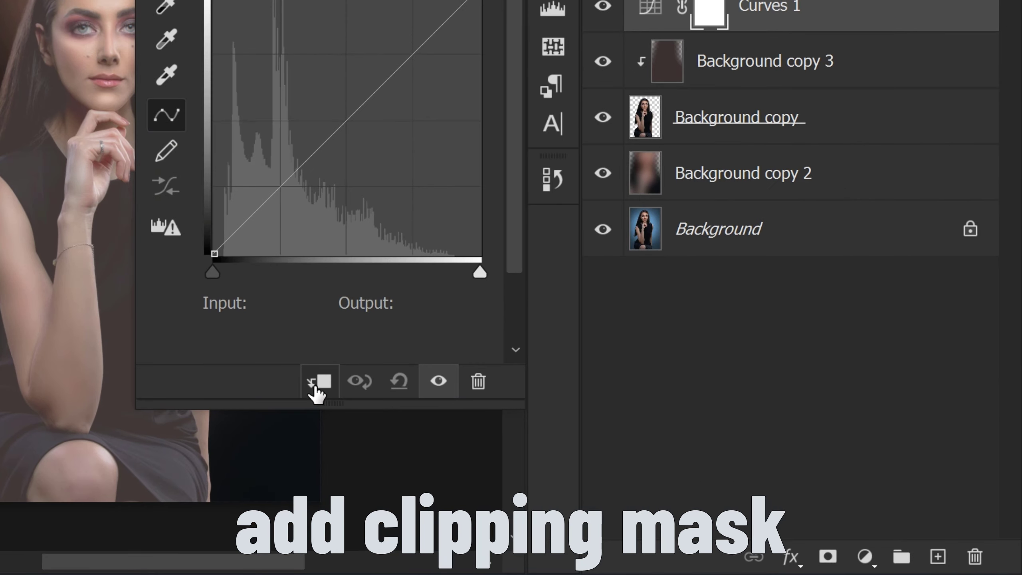
left_click(318, 385)
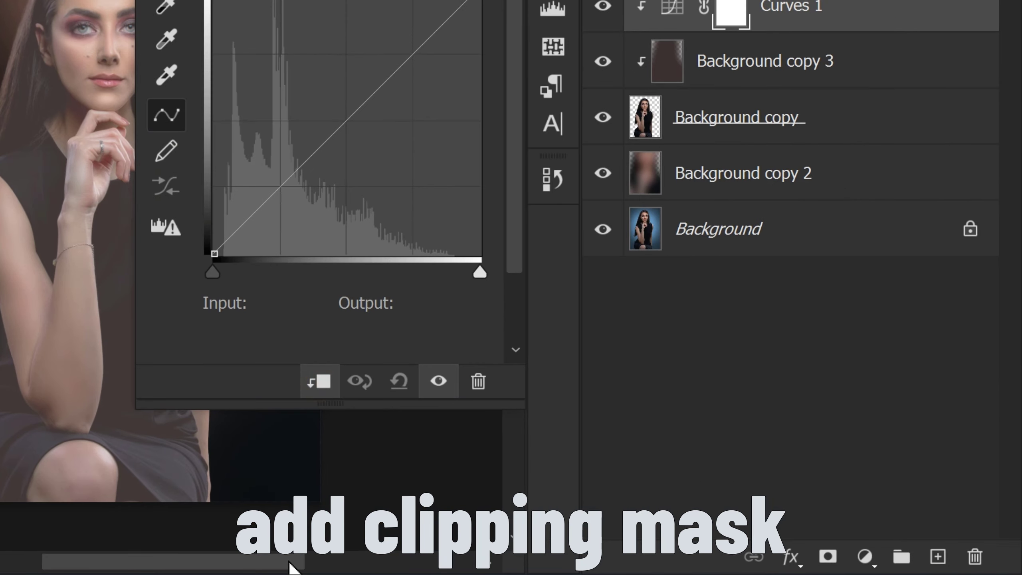
Step: Shape the RGB curve into an S, with a shadow point near input 84, output 48 and a highlight point at input 193, output 200
left_click_drag(292, 568, 351, 561)
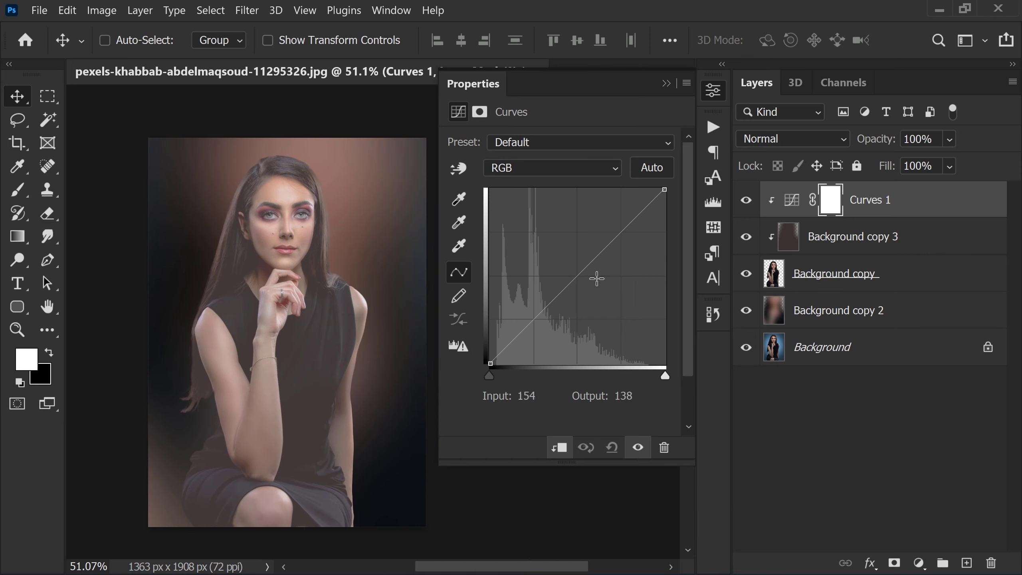
left_click_drag(534, 319, 540, 331)
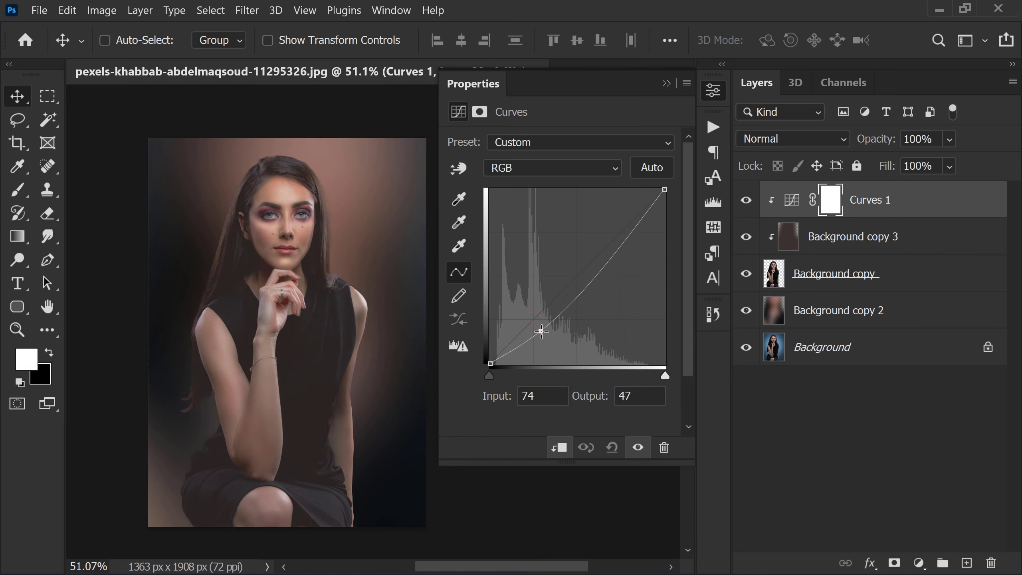
left_click_drag(618, 244, 620, 231)
left_click_drag(543, 333, 549, 332)
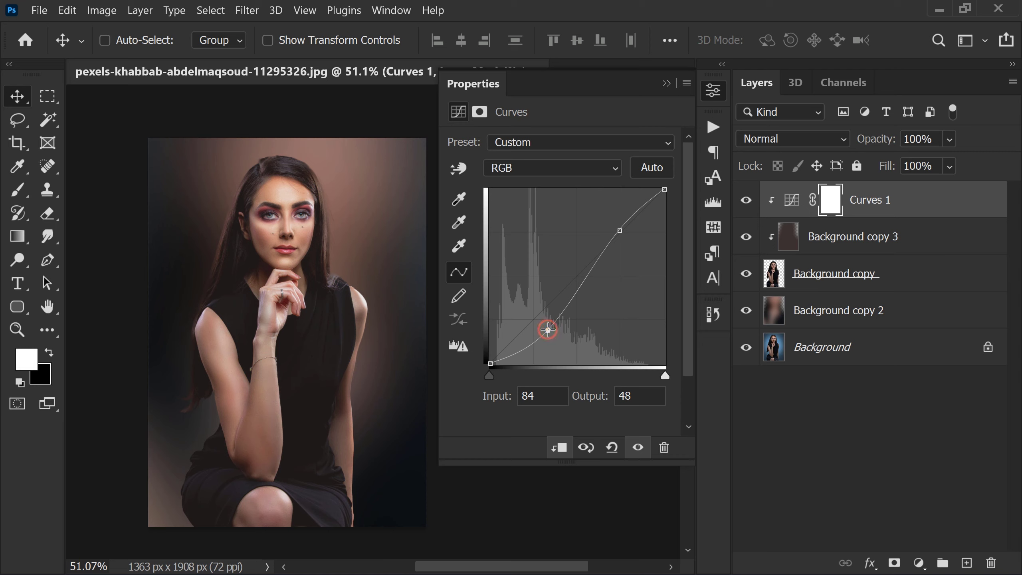
left_click_drag(546, 330, 546, 329)
left_click_drag(627, 233, 616, 227)
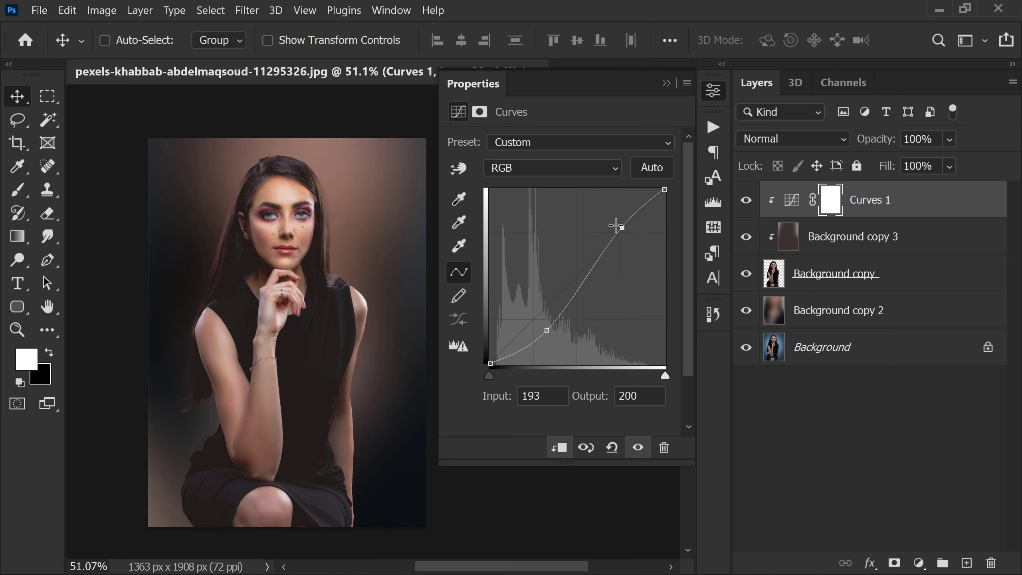
left_click(664, 85)
Step: Compare the edited composite with the original Background layer by repeatedly hiding and restoring all the other layers
scroll(564, 205, "down", 5)
scroll(422, 256, "up", 6)
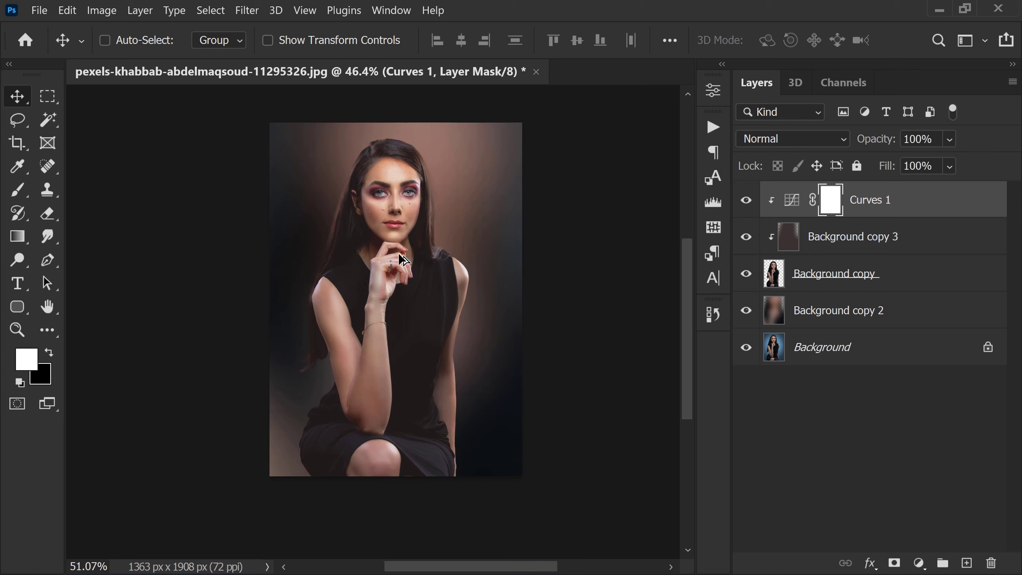
left_click(747, 348, "alt")
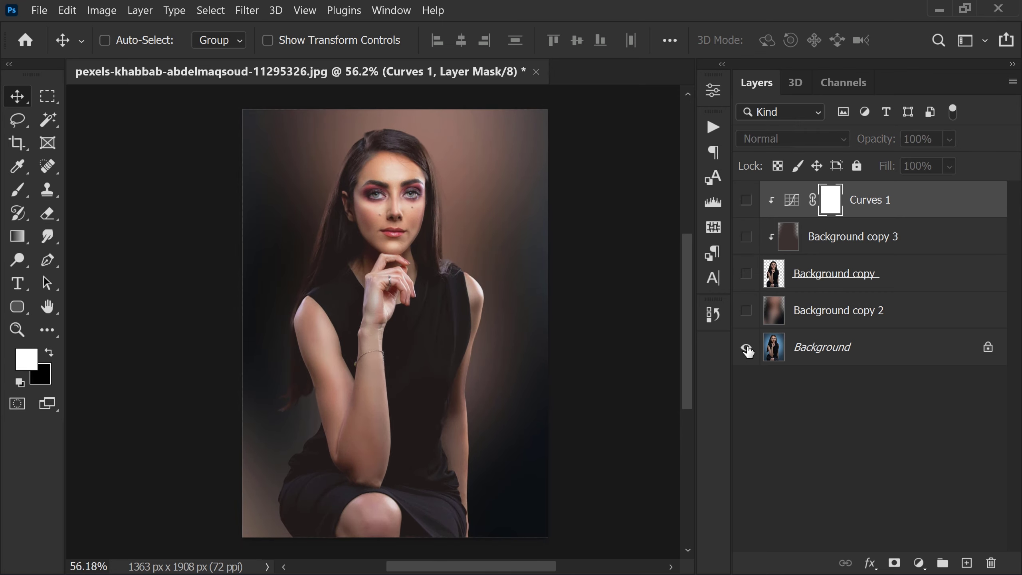
left_click(746, 349, "alt")
left_click(746, 348, "alt")
left_click(746, 348, "alt")
left_click(746, 348, "alt")
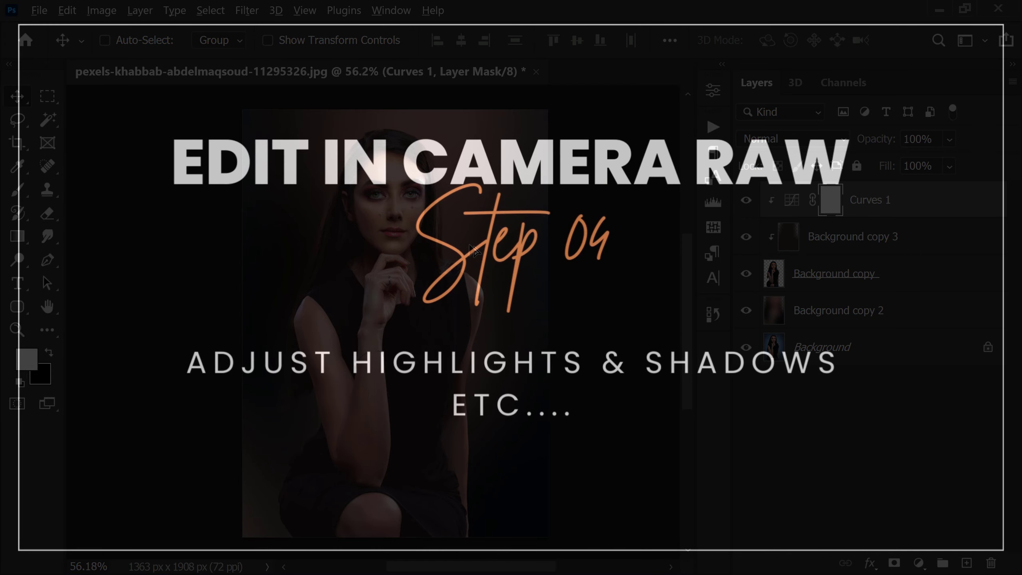
Step: Stamp all visible layers into a new merged layer above Curves 1 and open it in the Camera Raw Filter
scroll(472, 250, "down", 1)
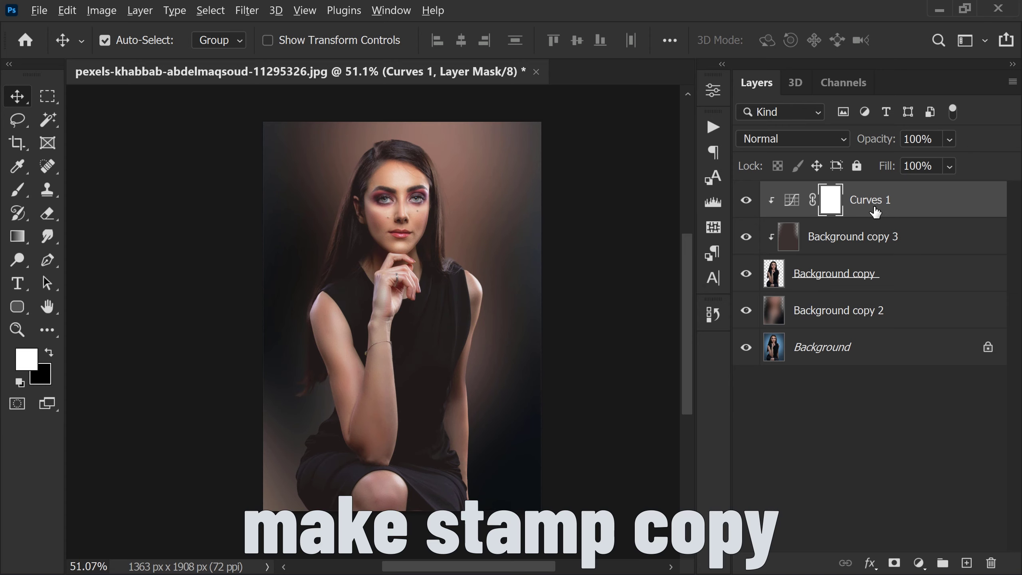
key("ctrl+alt+shift+e")
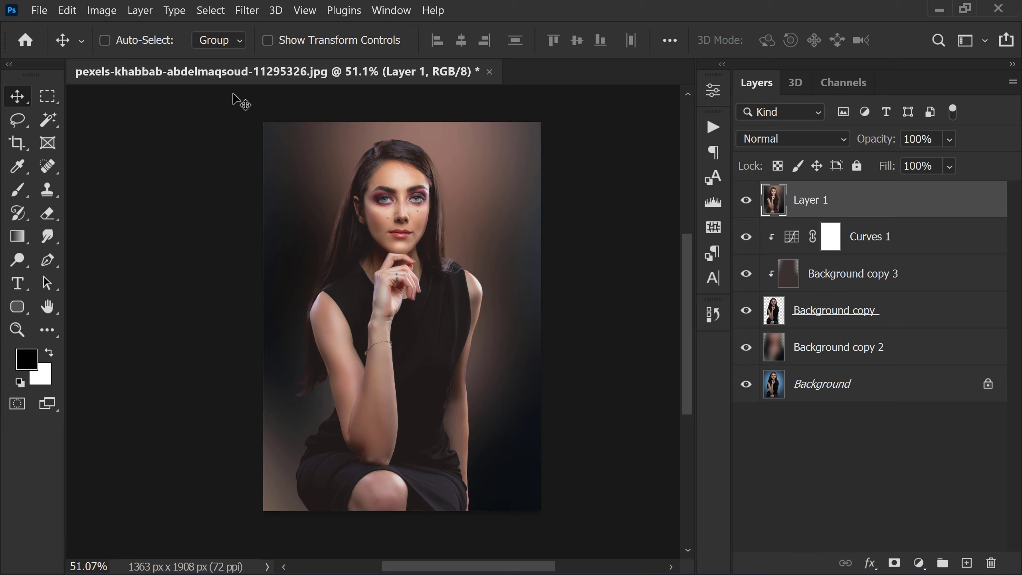
left_click(244, 10)
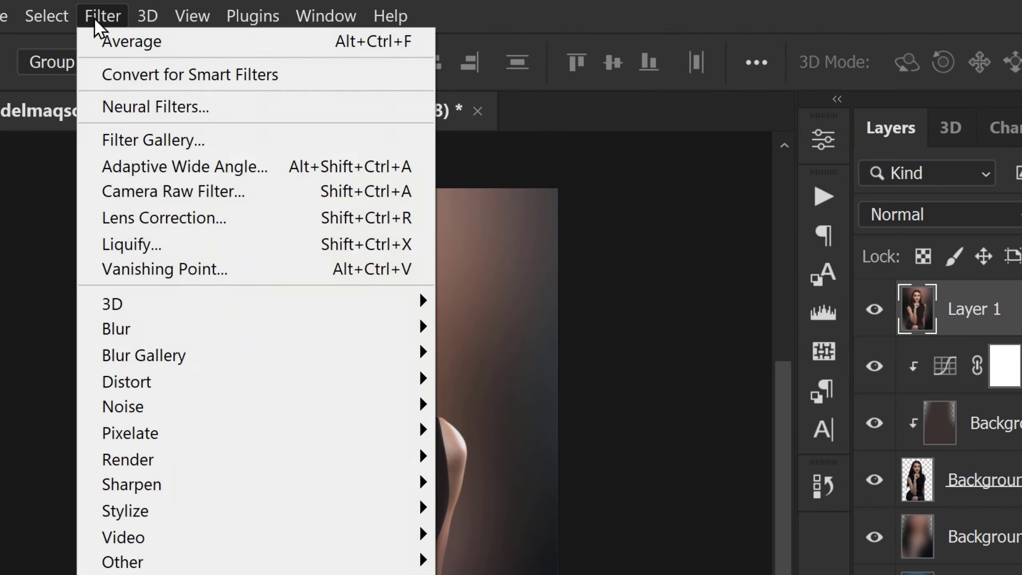
left_click(267, 193)
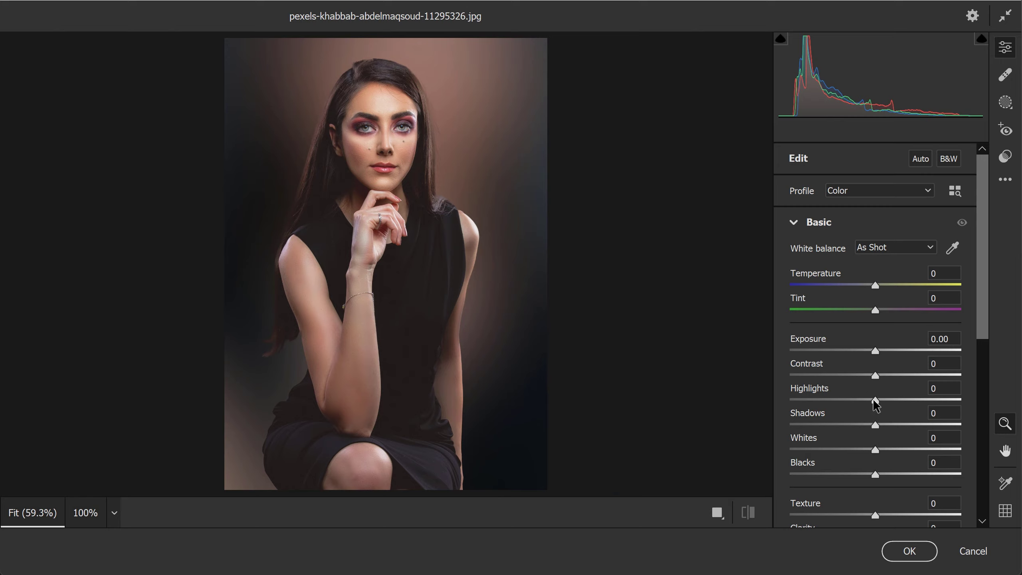
Step: Set Highlights to -48, Shadows +54, Whites +39, Blacks -43, Contrast +35, Dehaze -36, Vibrance +34 and Saturation -24
left_click_drag(875, 400, 922, 425)
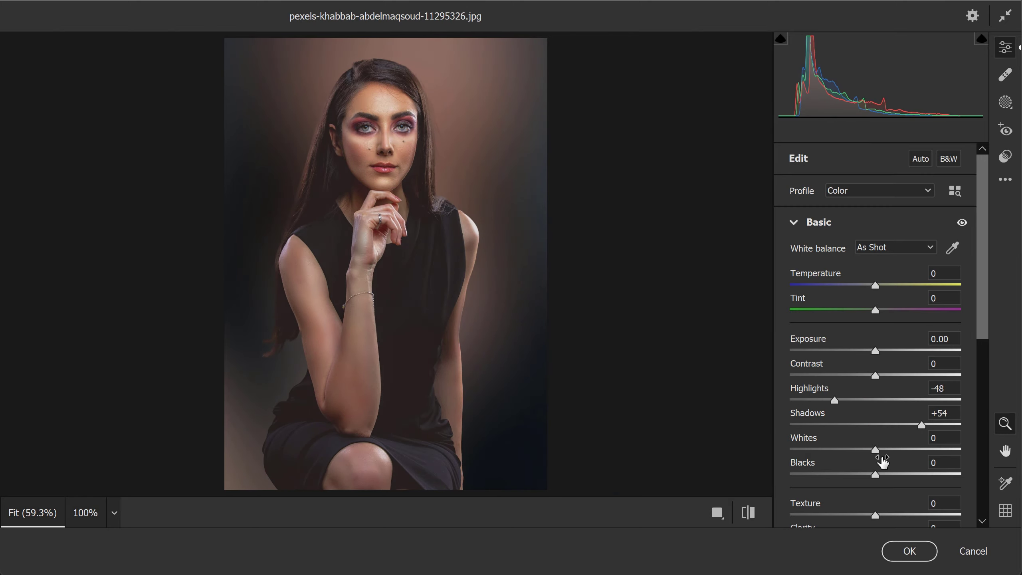
left_click_drag(876, 450, 839, 475)
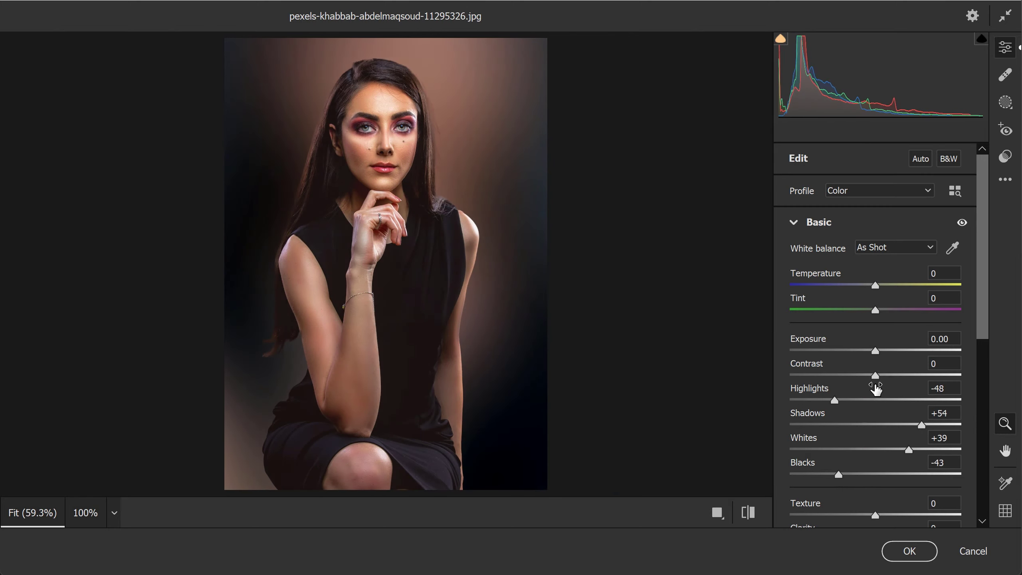
left_click_drag(875, 376, 846, 387)
scroll(877, 397, "down", 5)
left_click_drag(875, 439, 904, 427)
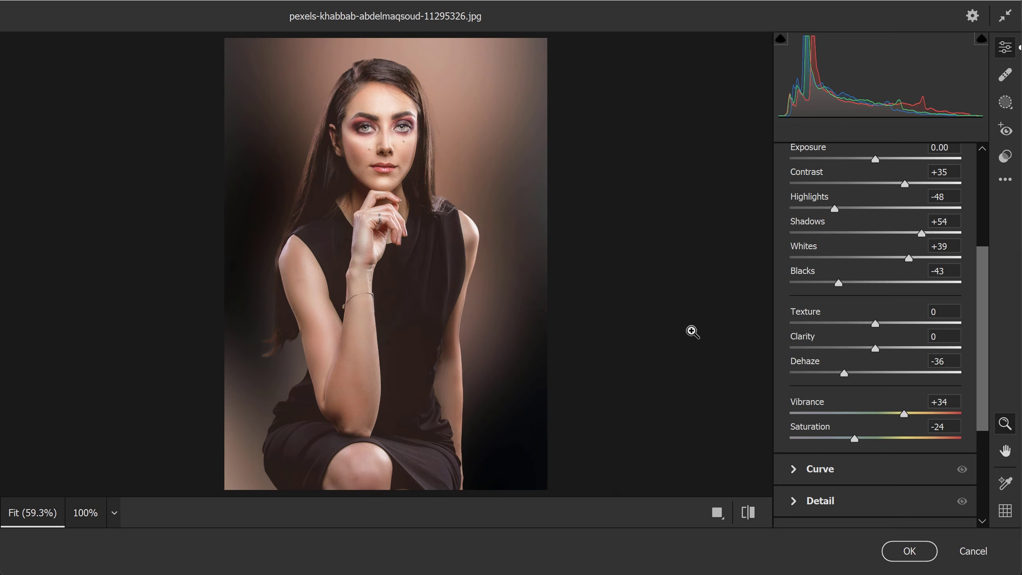
Step: Compare the Camera Raw adjustments with the default settings by toggling between them several times
left_click(749, 514)
left_click(749, 513)
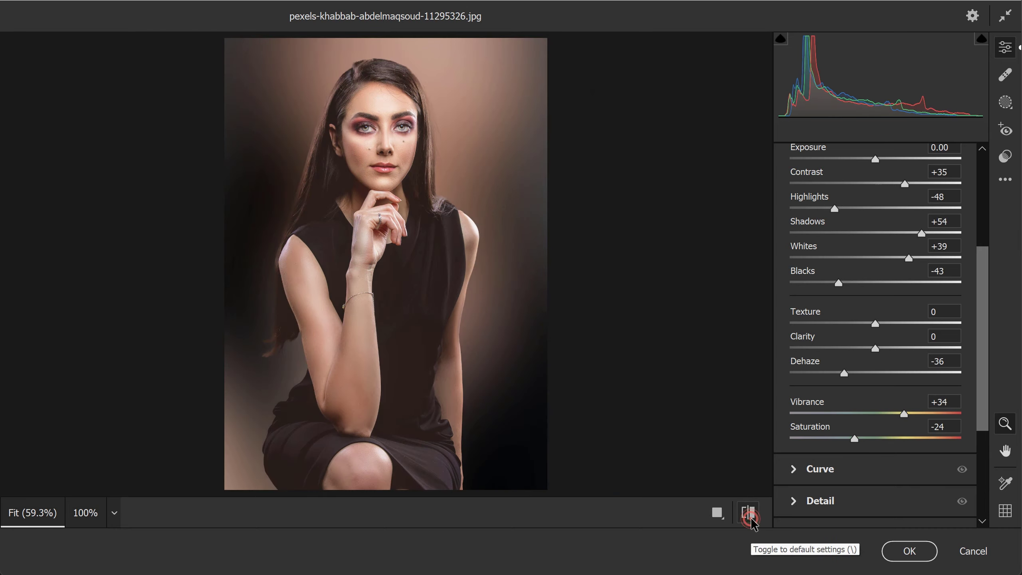
left_click(749, 513)
left_click(749, 513)
Step: Refine Whites to -2 and Highlights to -26, raise Contrast slightly, and apply the Camera Raw adjustments to the stamped layer
left_click_drag(901, 260, 874, 264)
scroll(875, 264, "up", 3)
left_click_drag(835, 304, 854, 307)
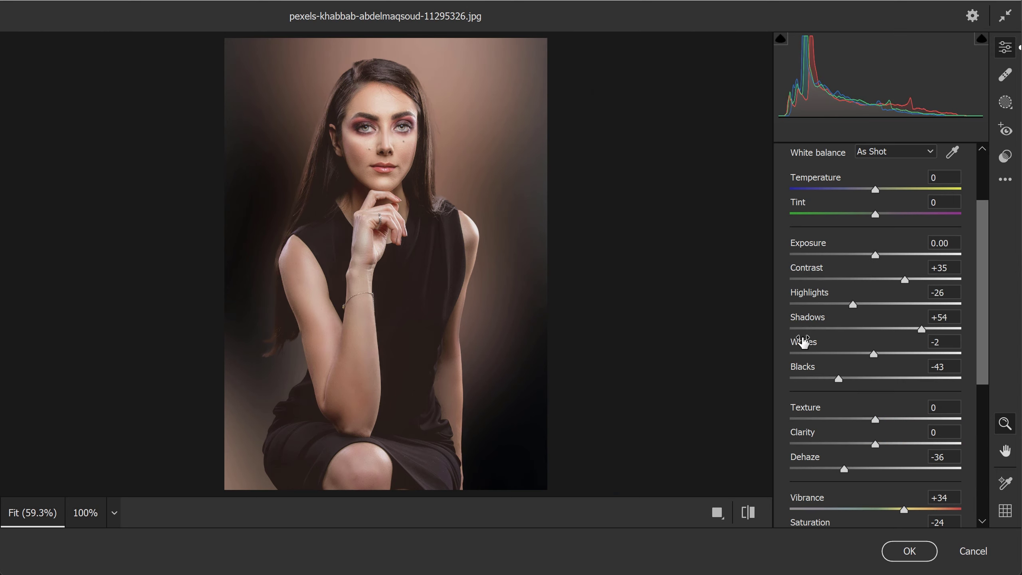
left_click_drag(903, 284, 913, 280)
left_click(898, 551)
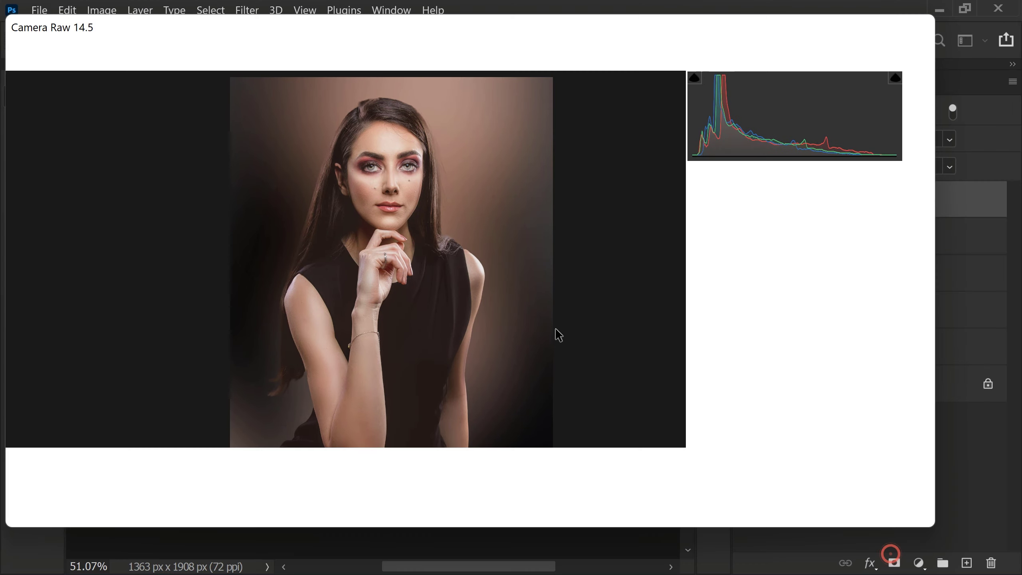
Step: Compare the finished Camera Raw result with the original blue-backdrop photo by repeatedly isolating the Background layer and restoring the others
left_click(747, 386, "alt")
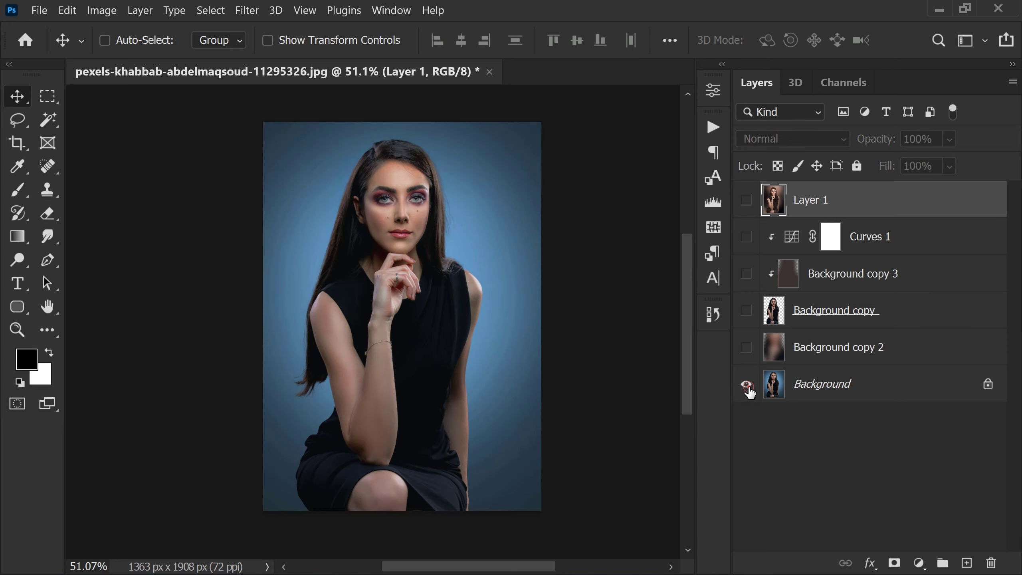
left_click(747, 386, "alt")
left_click(747, 386, "alt")
left_click(747, 385, "alt")
left_click(747, 385, "alt")
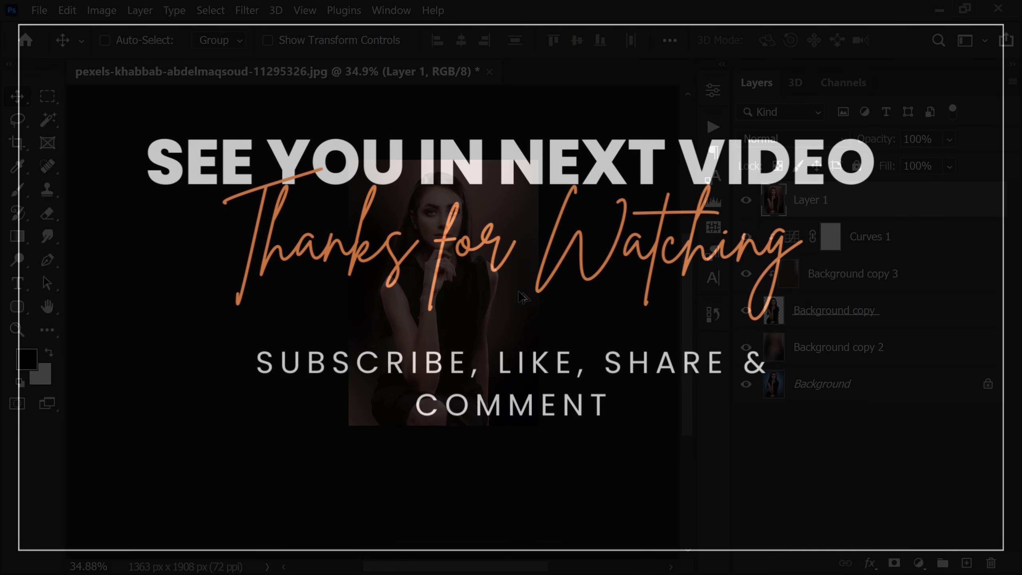
scroll(523, 298, "up", 3)
scroll(467, 280, "down", 1)
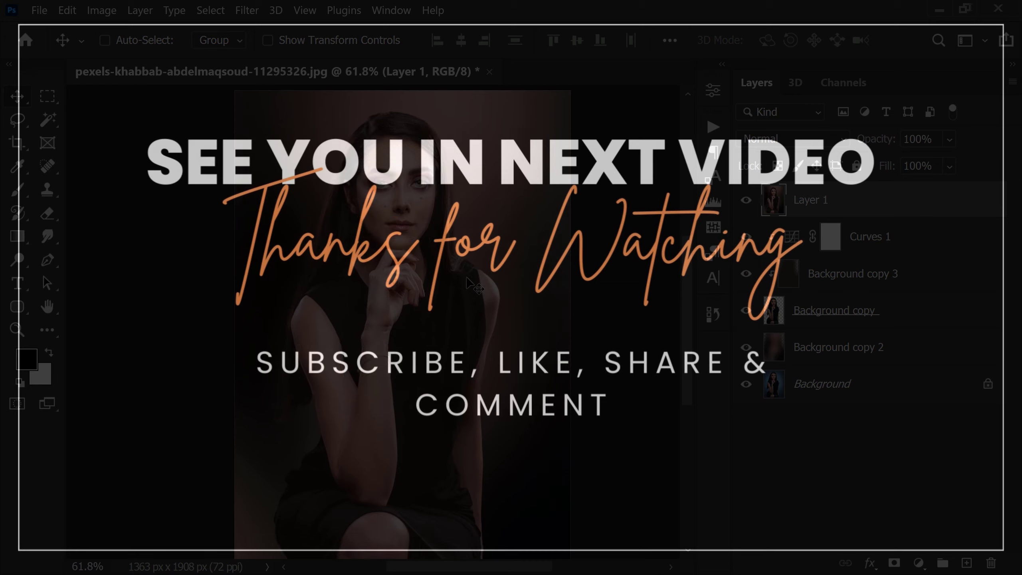